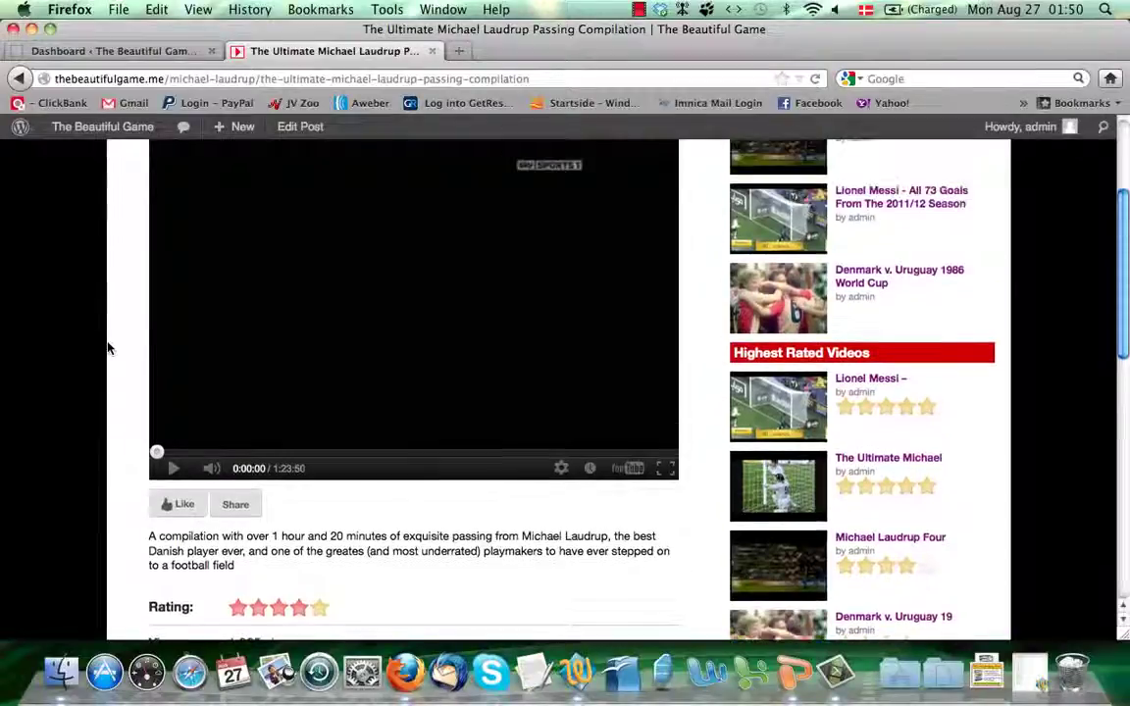
- Like the open compilation video and inspect its sharing options and the details below the player
scroll(106, 349, "down", 1)
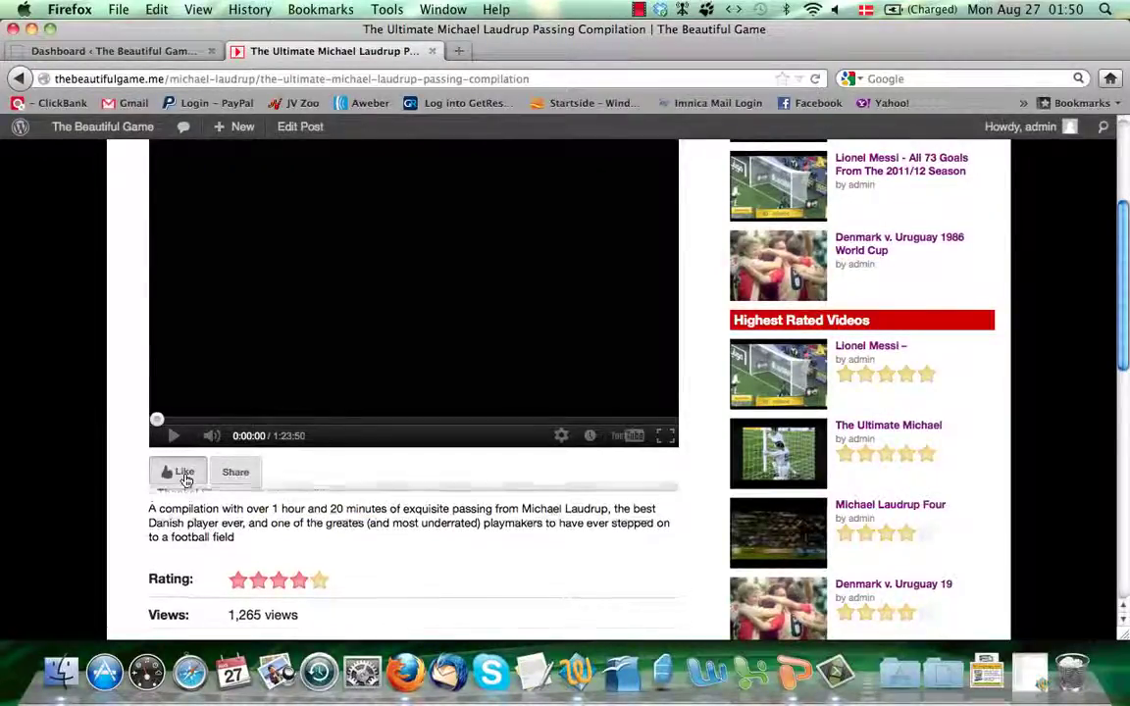
left_click(182, 473)
scroll(184, 478, "down", 1)
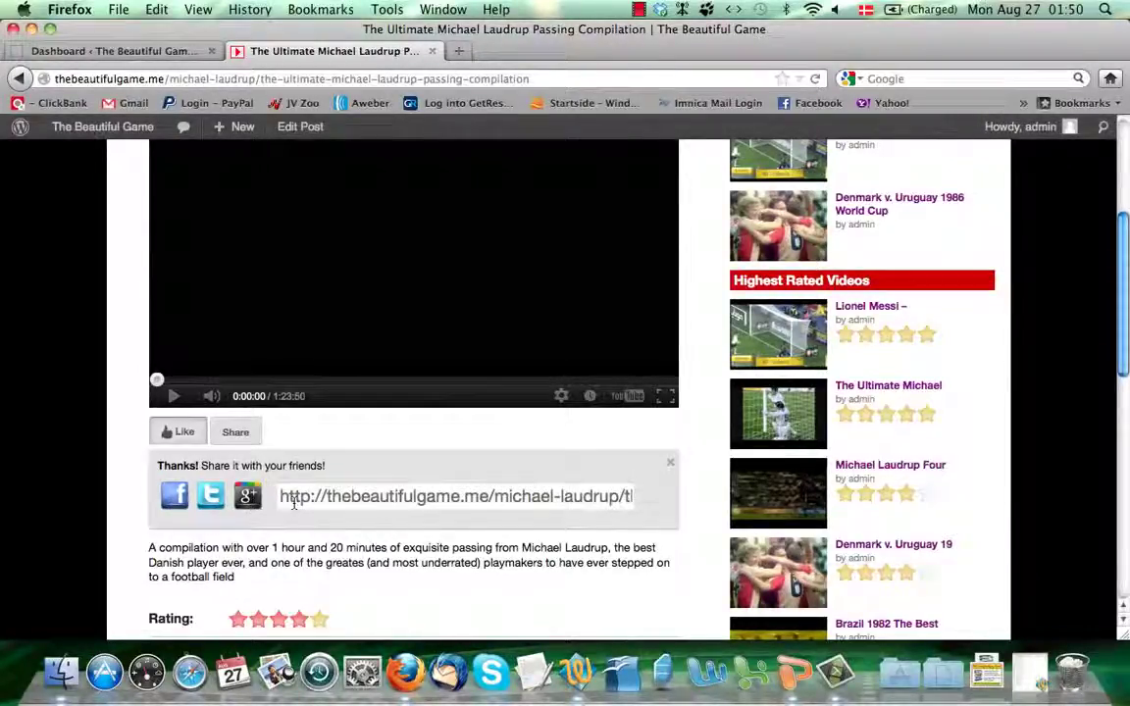
left_click(451, 496)
left_click(621, 520)
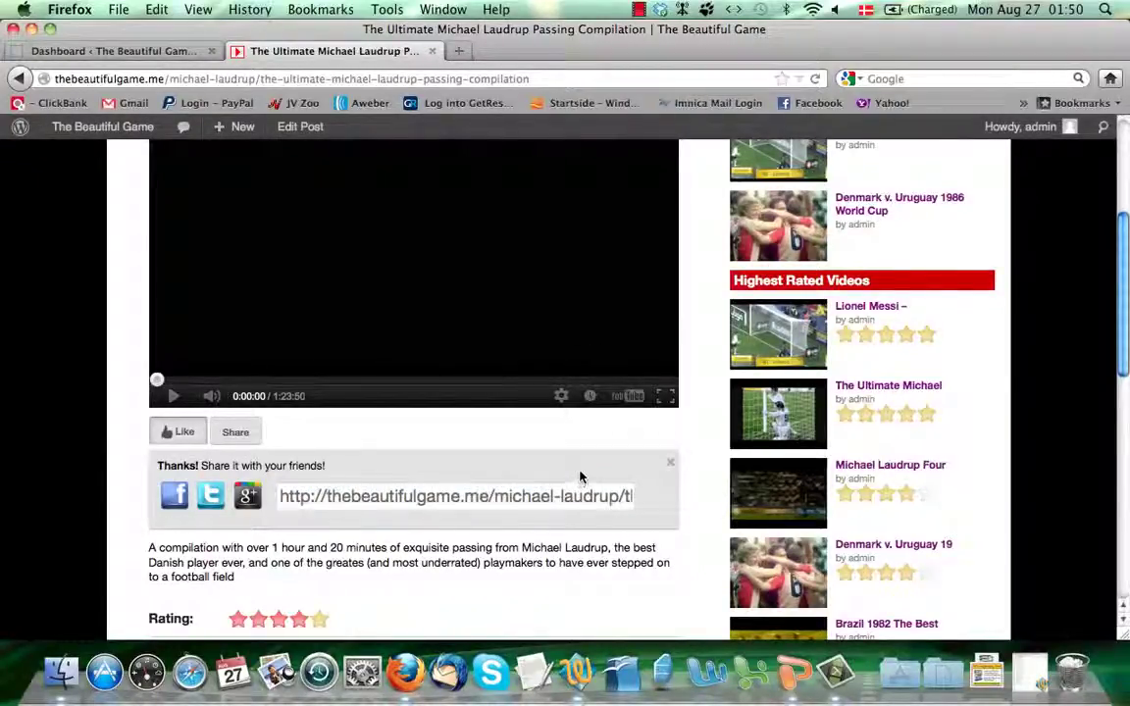
left_click(236, 437)
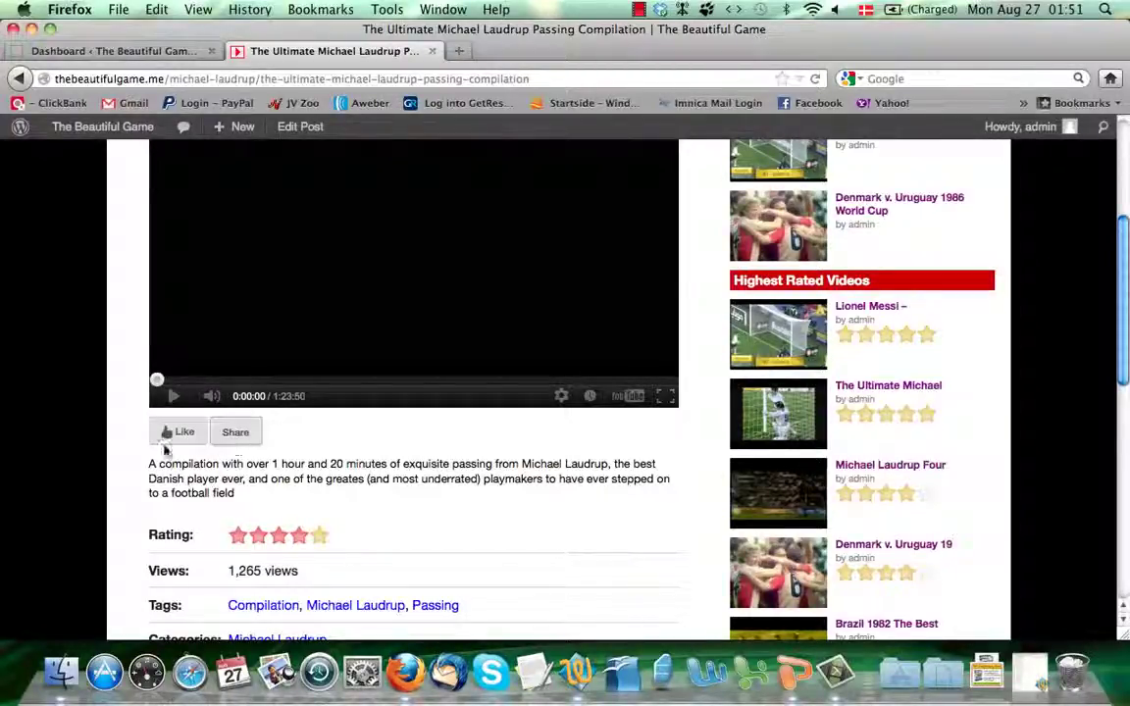
scroll(387, 475, "down", 6)
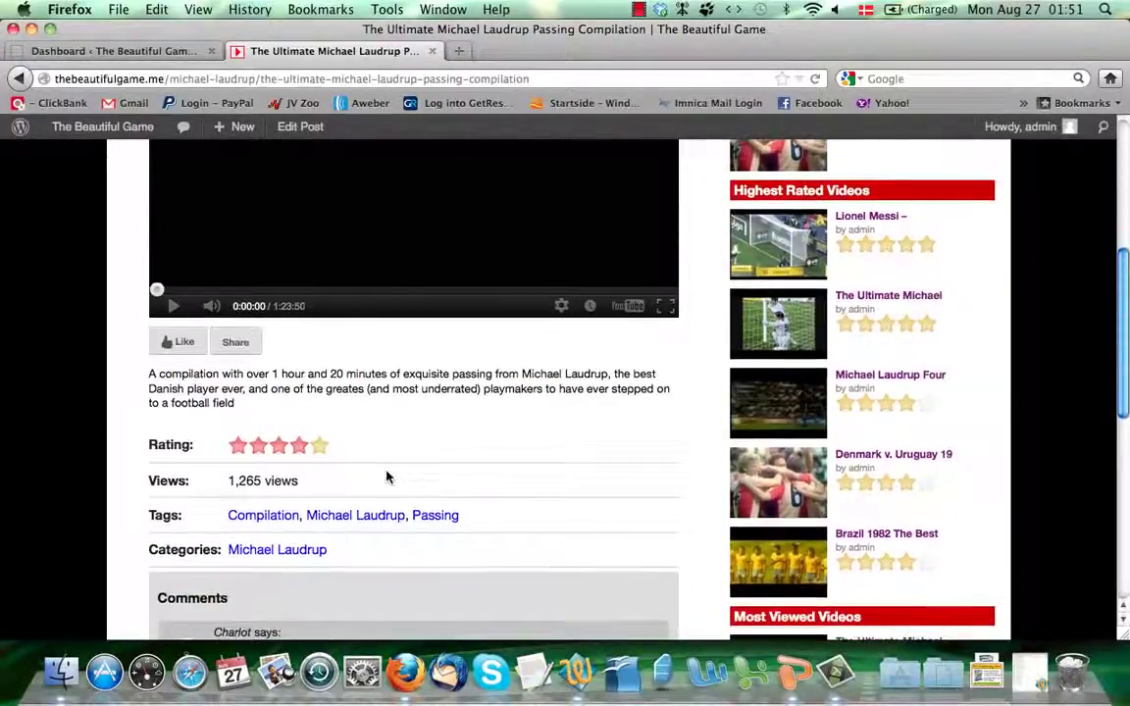
scroll(388, 475, "up", 6)
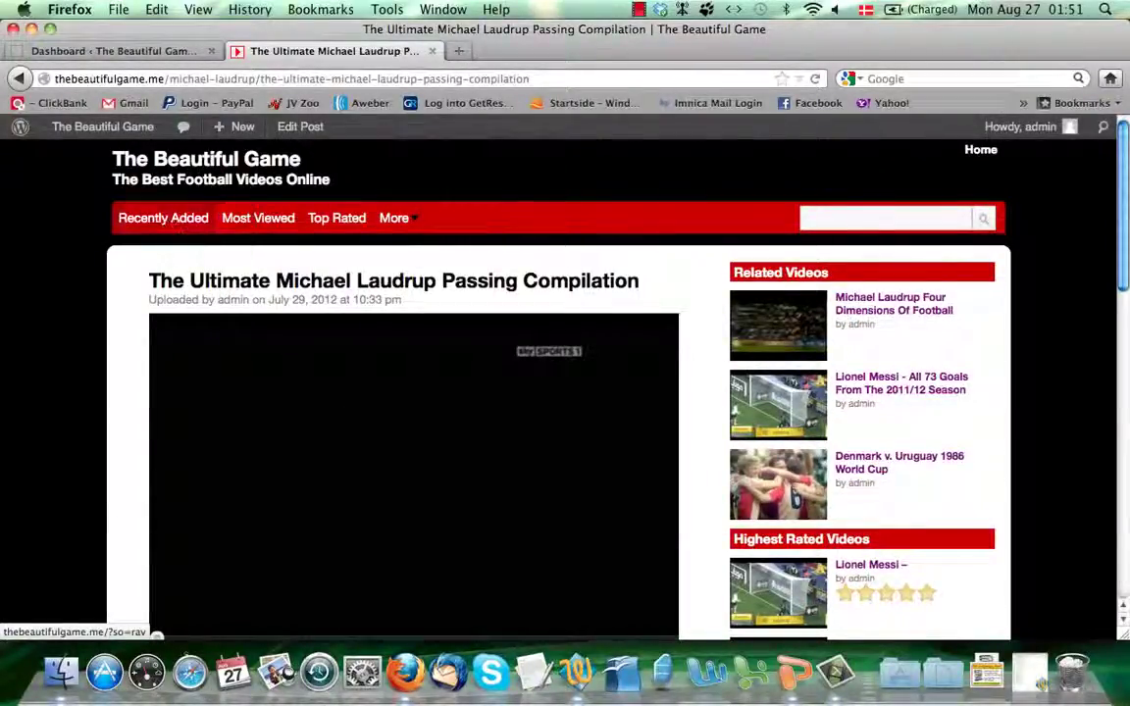
- Open the Custom Header settings in the site's admin area and compare them with the header on the live video page
left_click(137, 51)
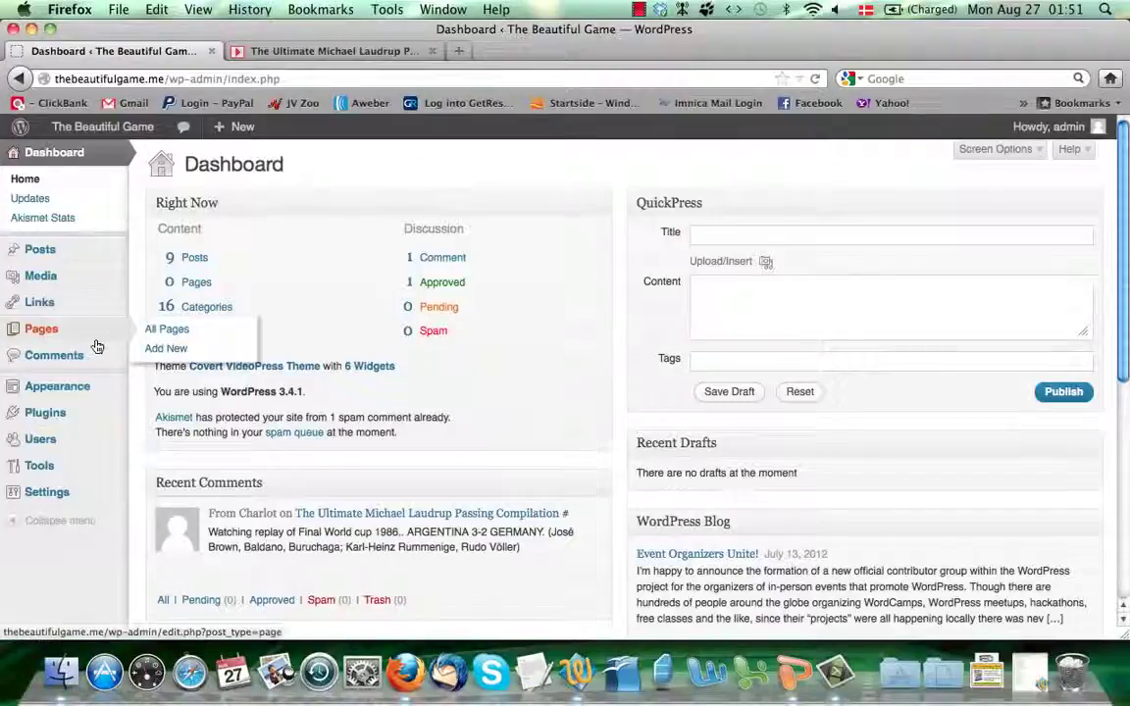
mouse_move(79, 397)
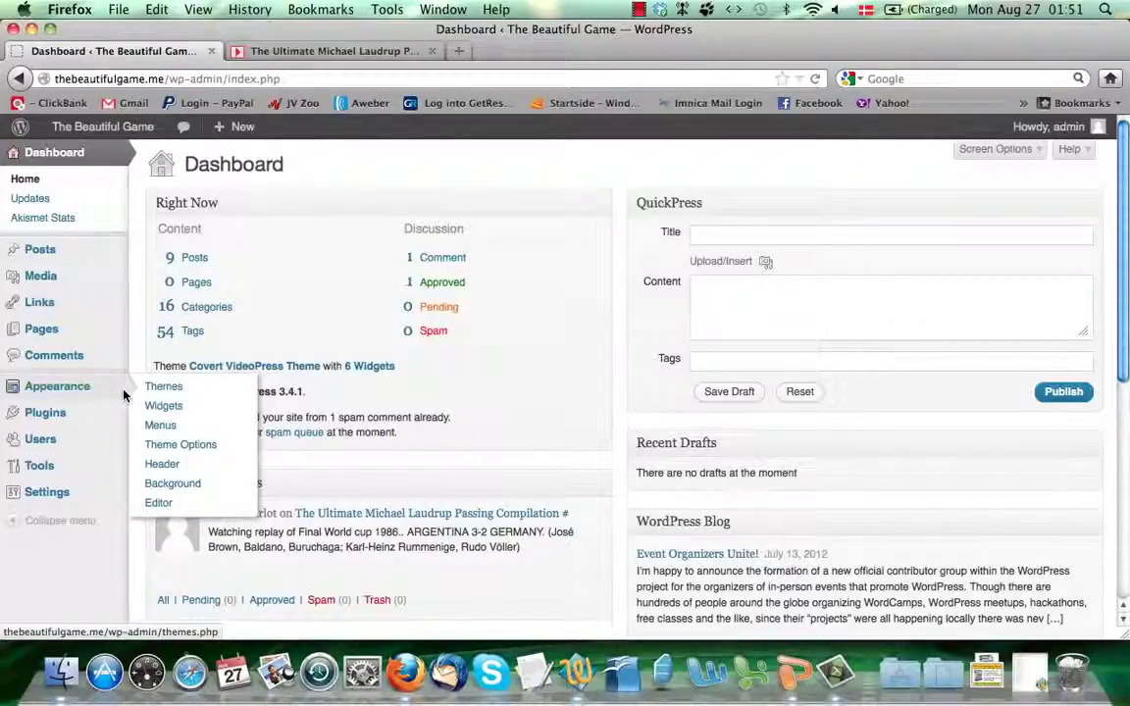
left_click(211, 473)
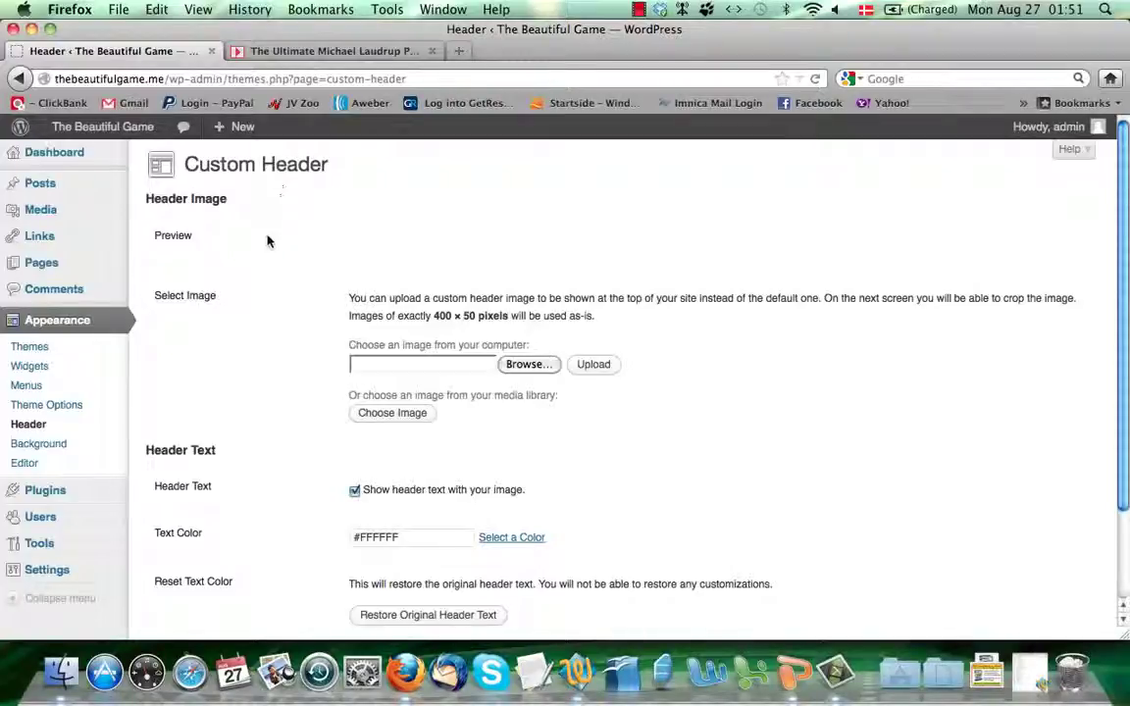
scroll(268, 240, "down", 3)
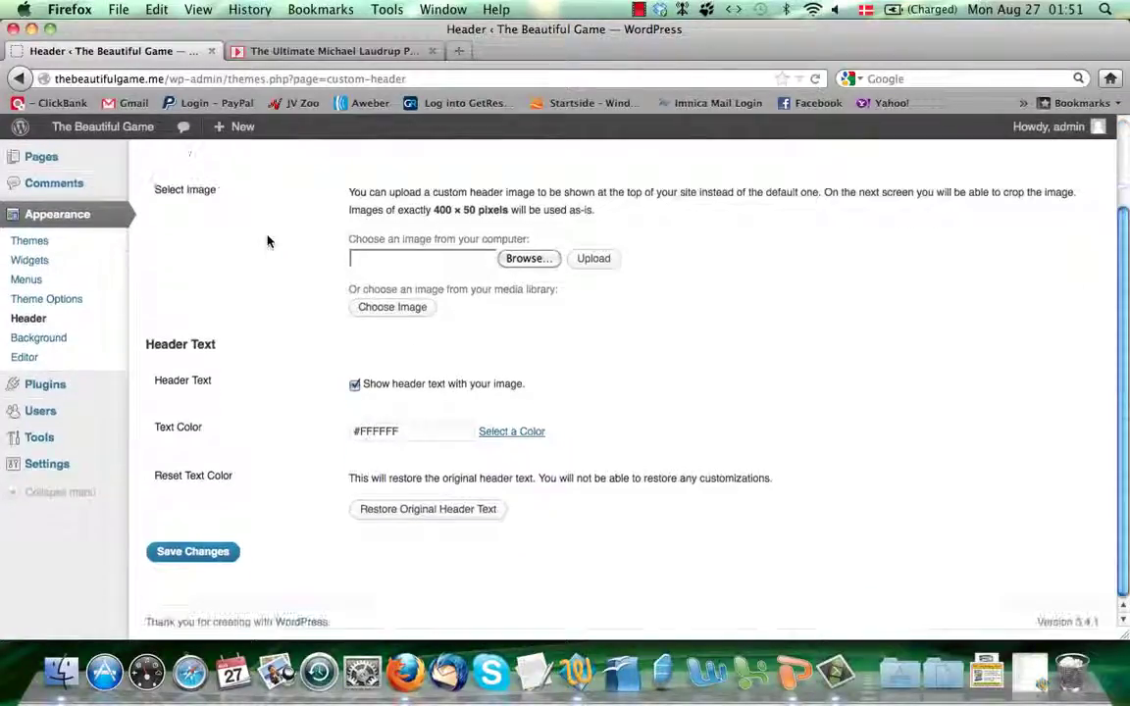
scroll(378, 256, "up", 2)
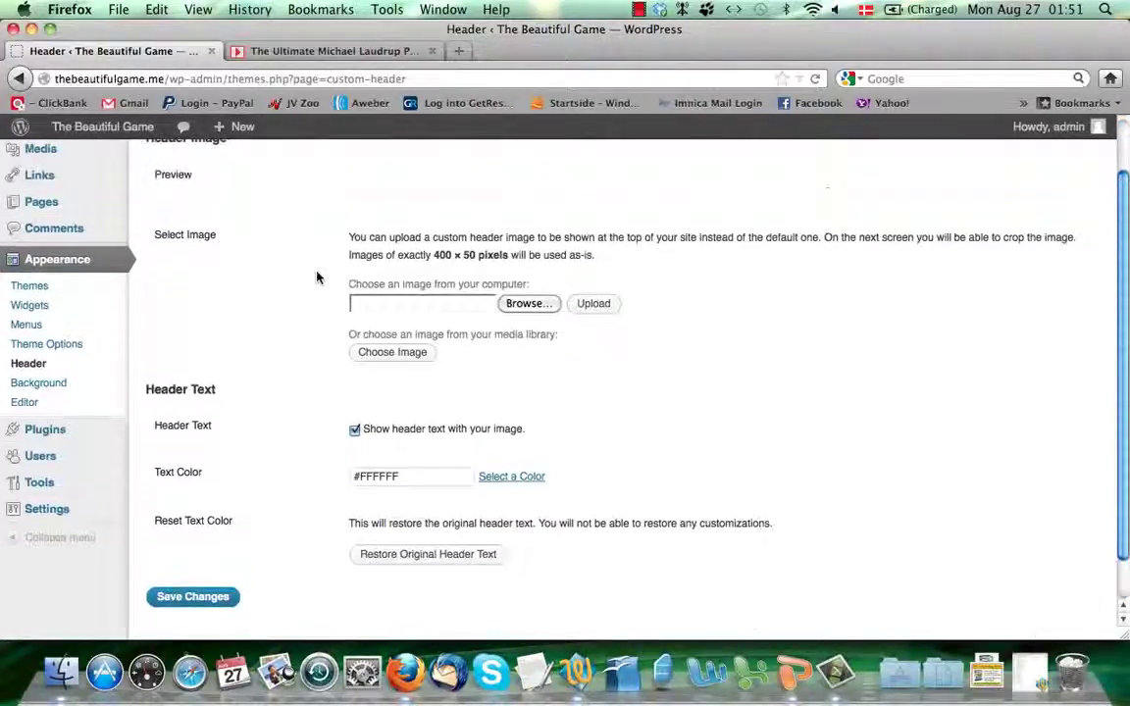
left_click(349, 60)
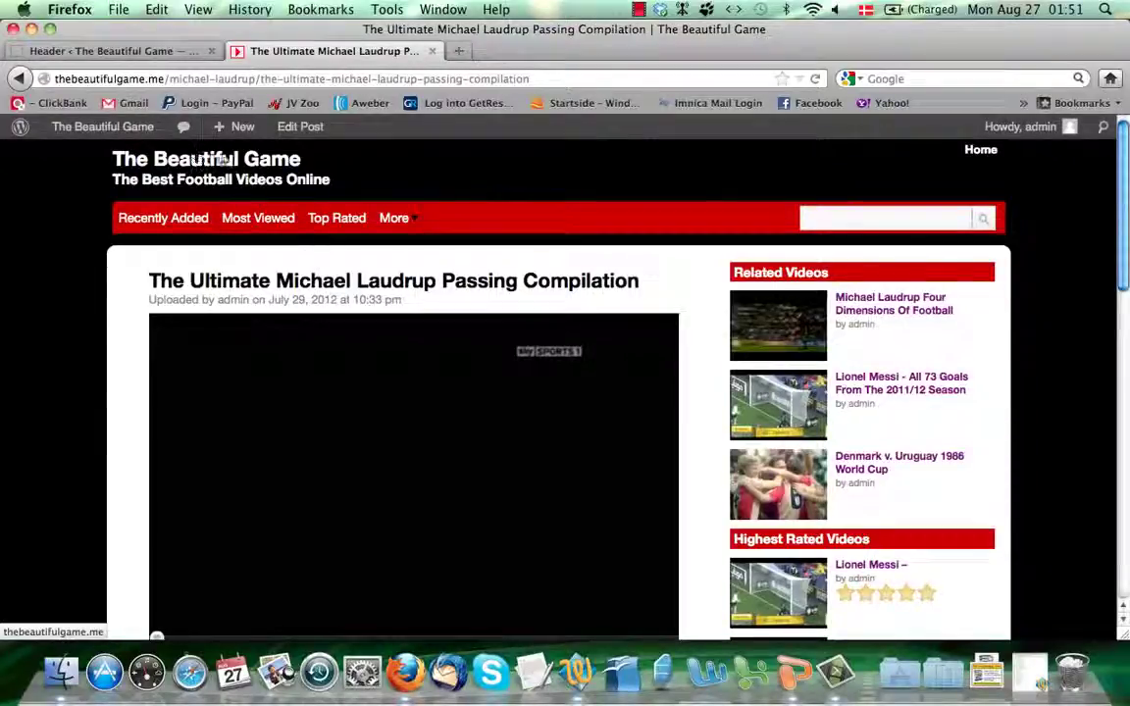
left_click(118, 50)
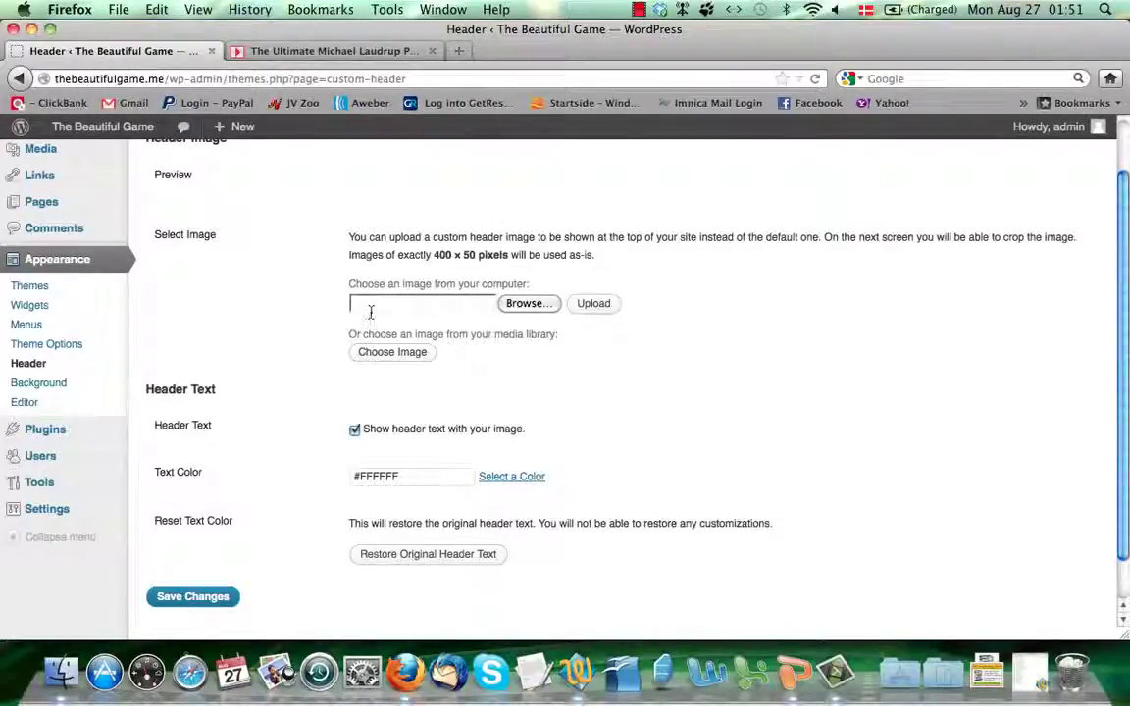
- Restore the theme's original background image in the Custom Background settings and remove it again
left_click(39, 386)
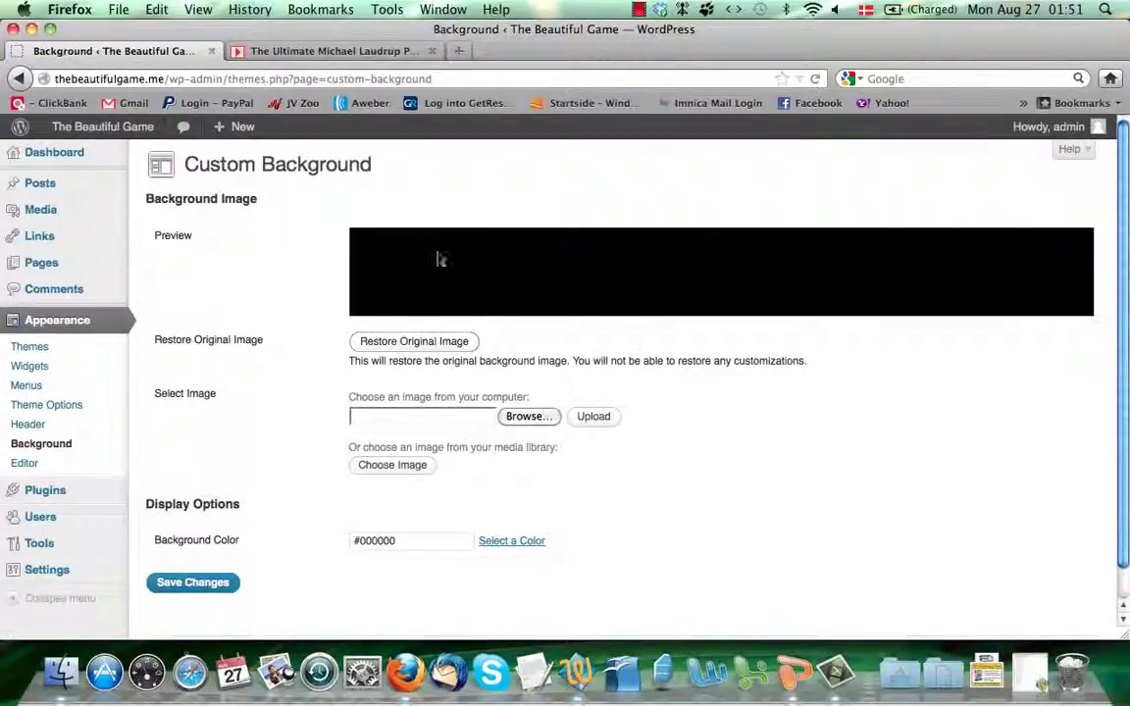
left_click(434, 345)
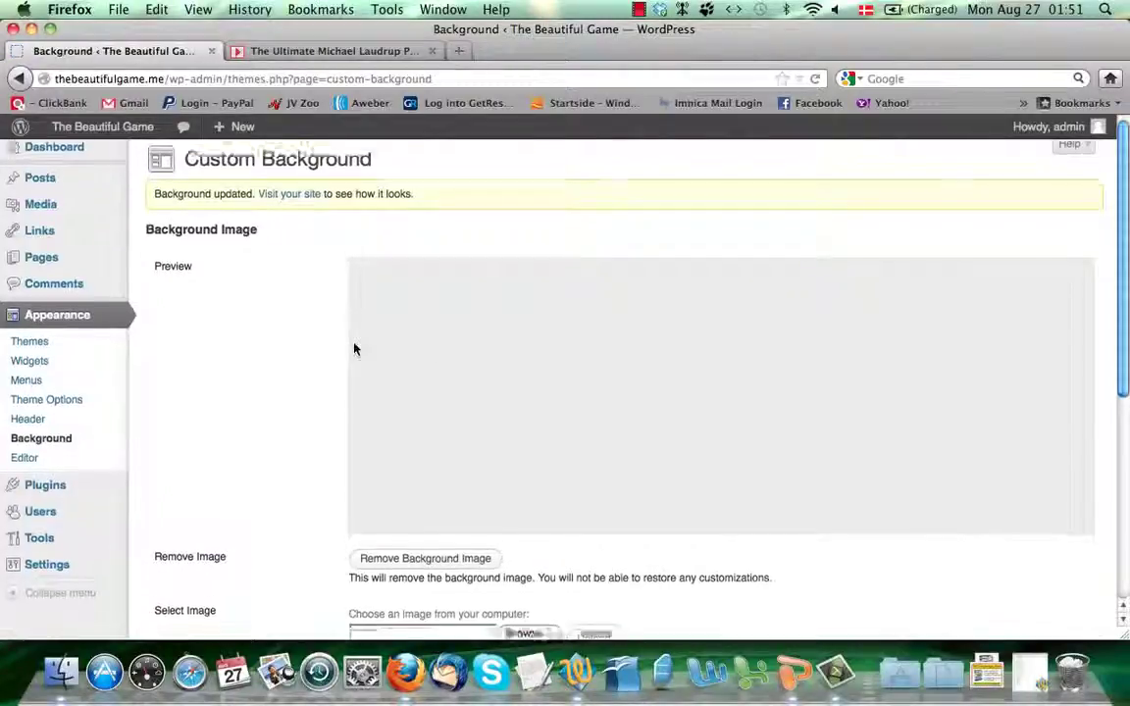
scroll(355, 349, "down", 2)
scroll(261, 348, "down", 2)
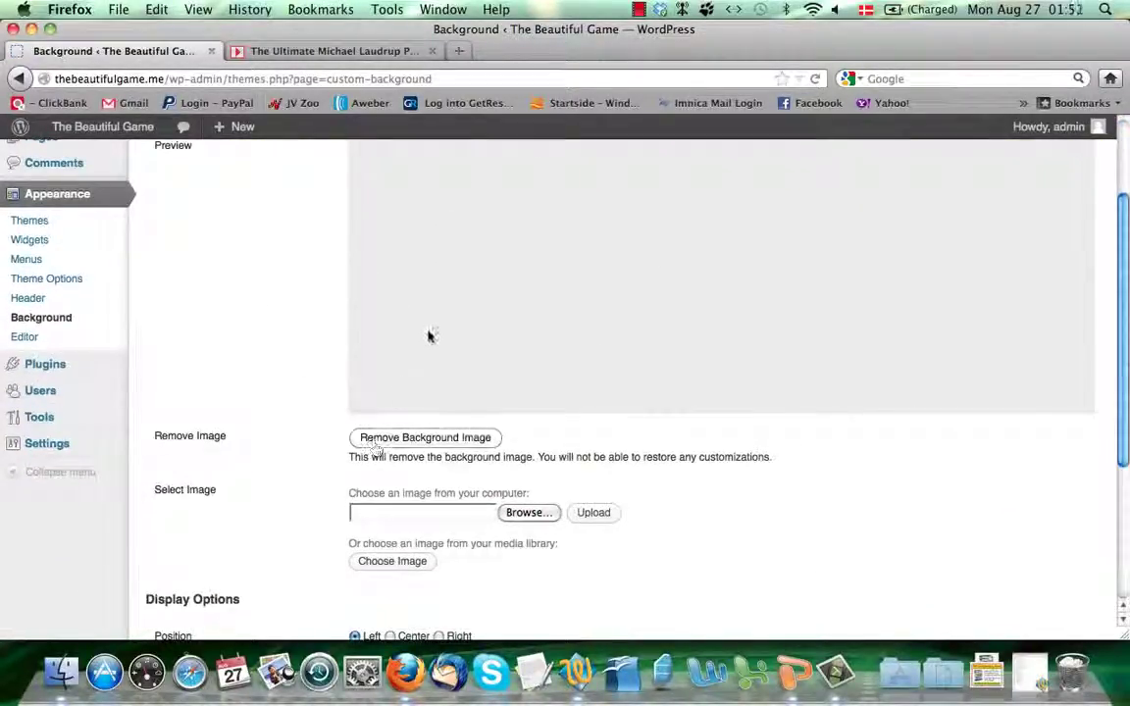
scroll(432, 326, "down", 4)
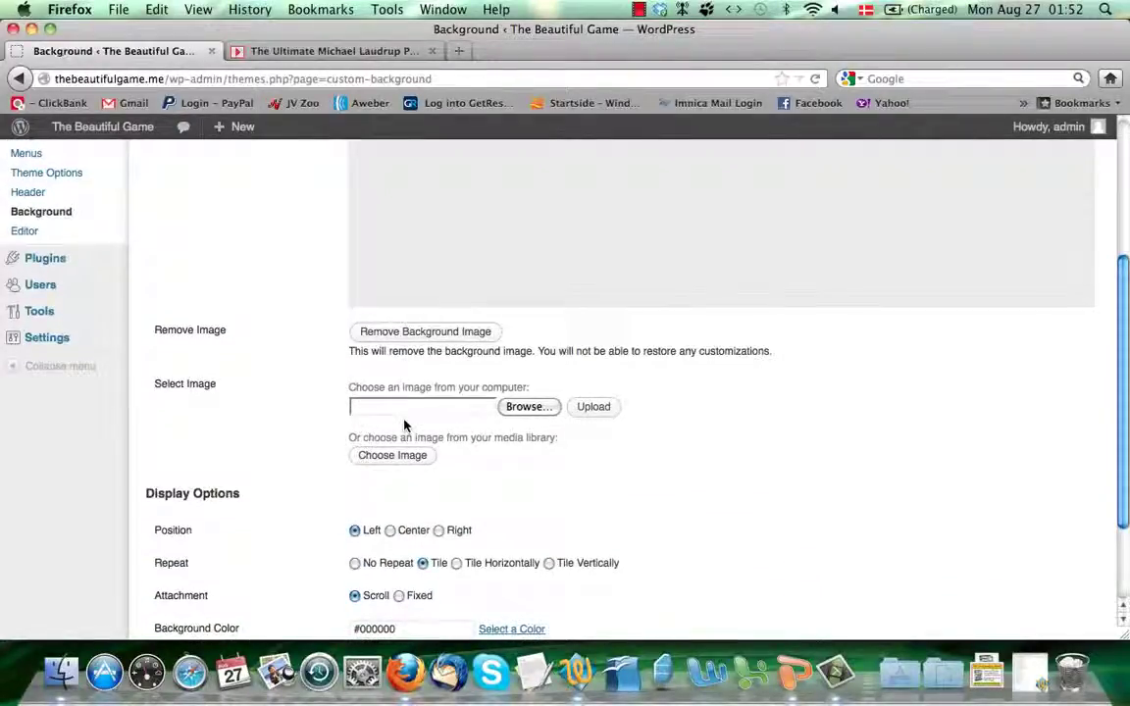
scroll(405, 425, "down", 3)
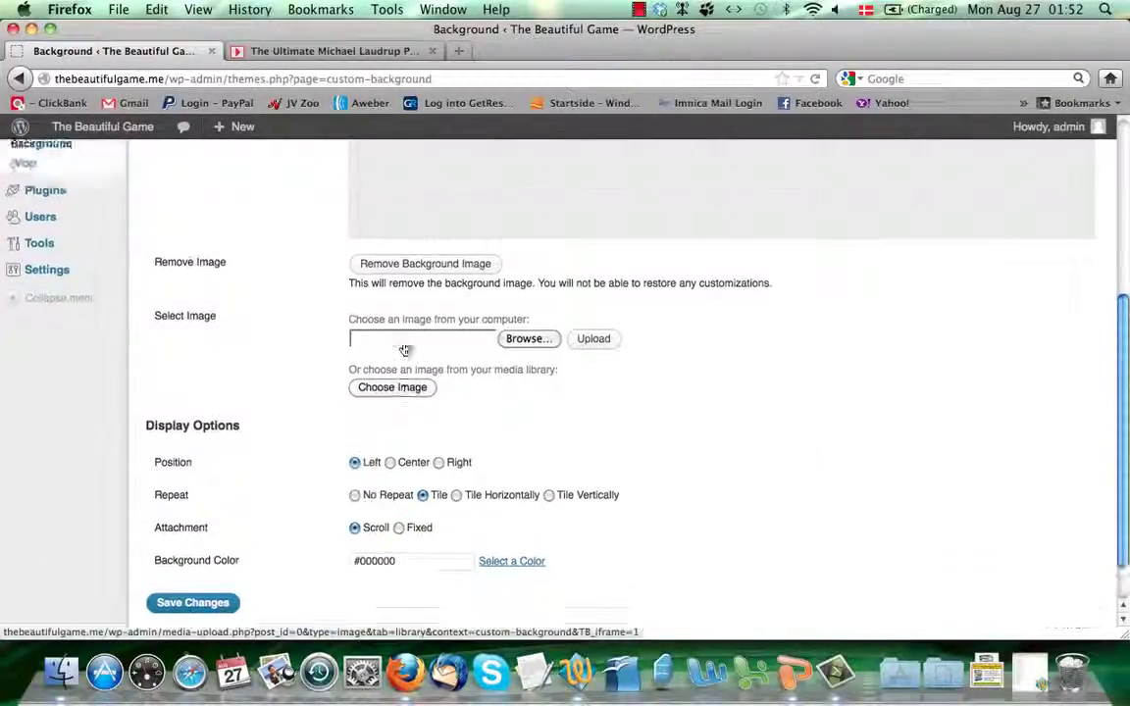
scroll(405, 350, "up", 3)
left_click(412, 355)
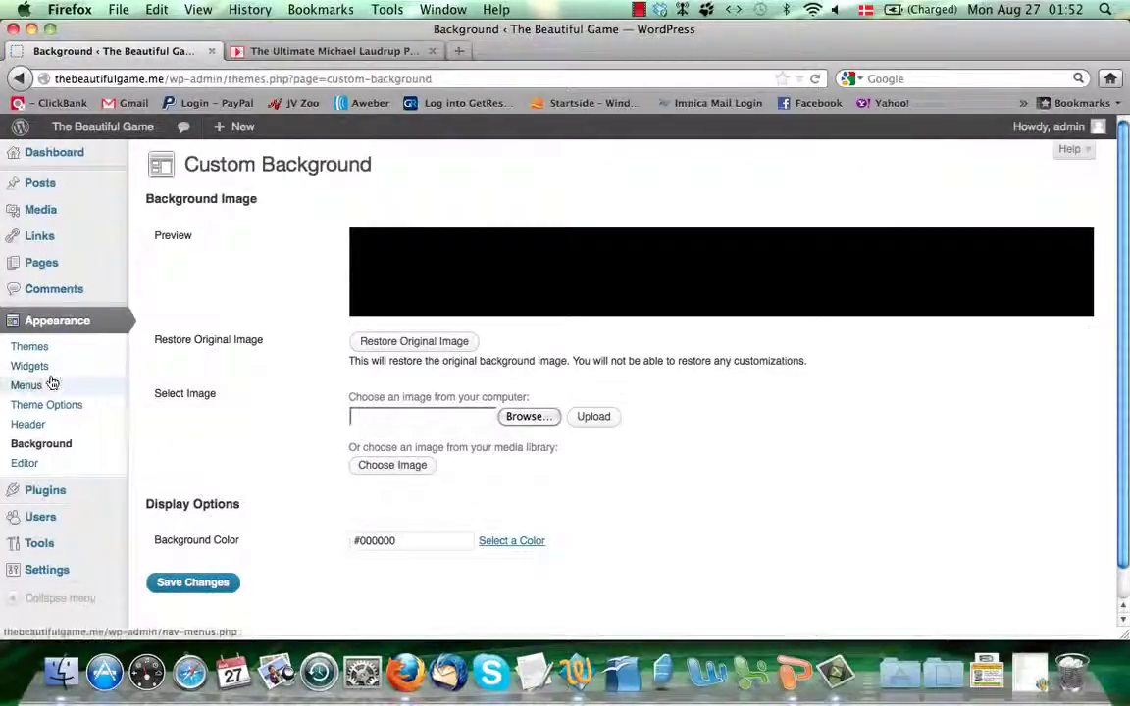
- Open the Widgets page and check the Most Viewed Videos widget in the Main Sidebar
left_click(45, 370)
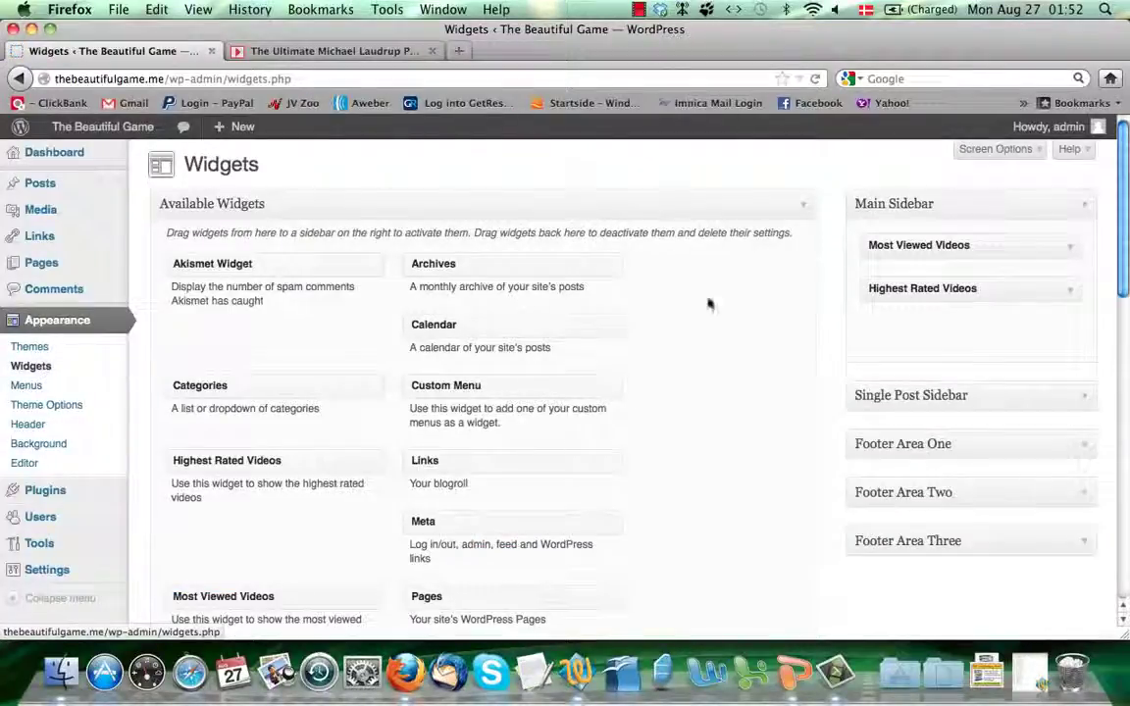
scroll(840, 283, "down", 2)
scroll(840, 282, "up", 2)
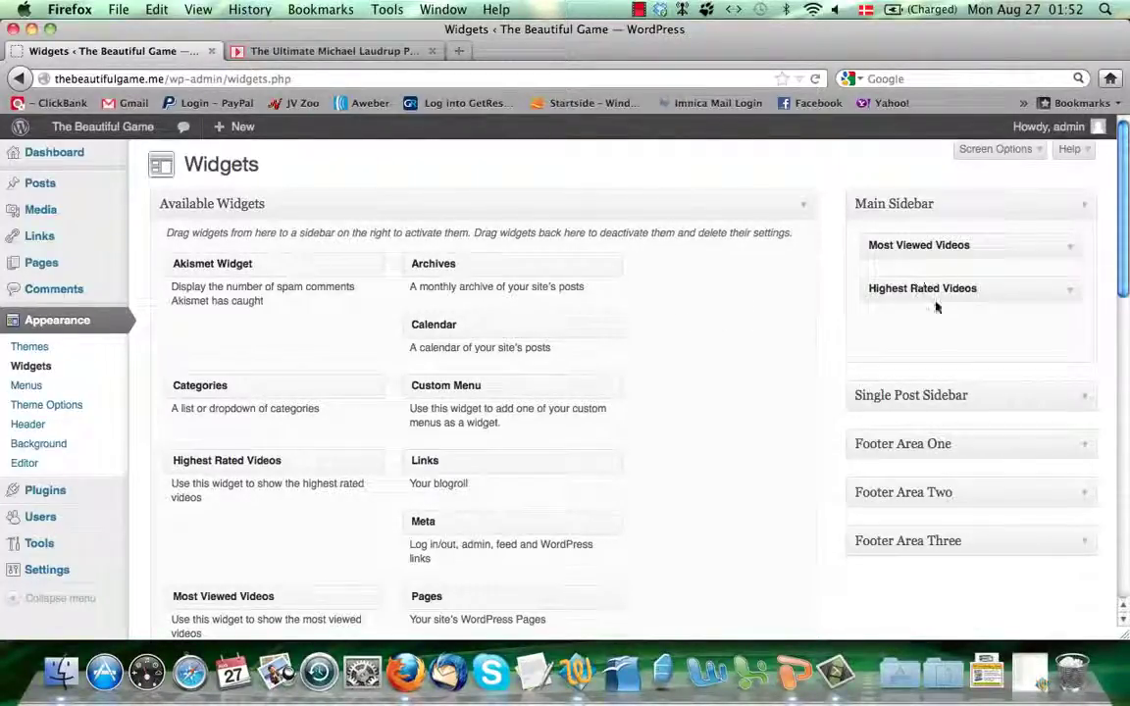
left_click(1073, 254)
left_click(1074, 254)
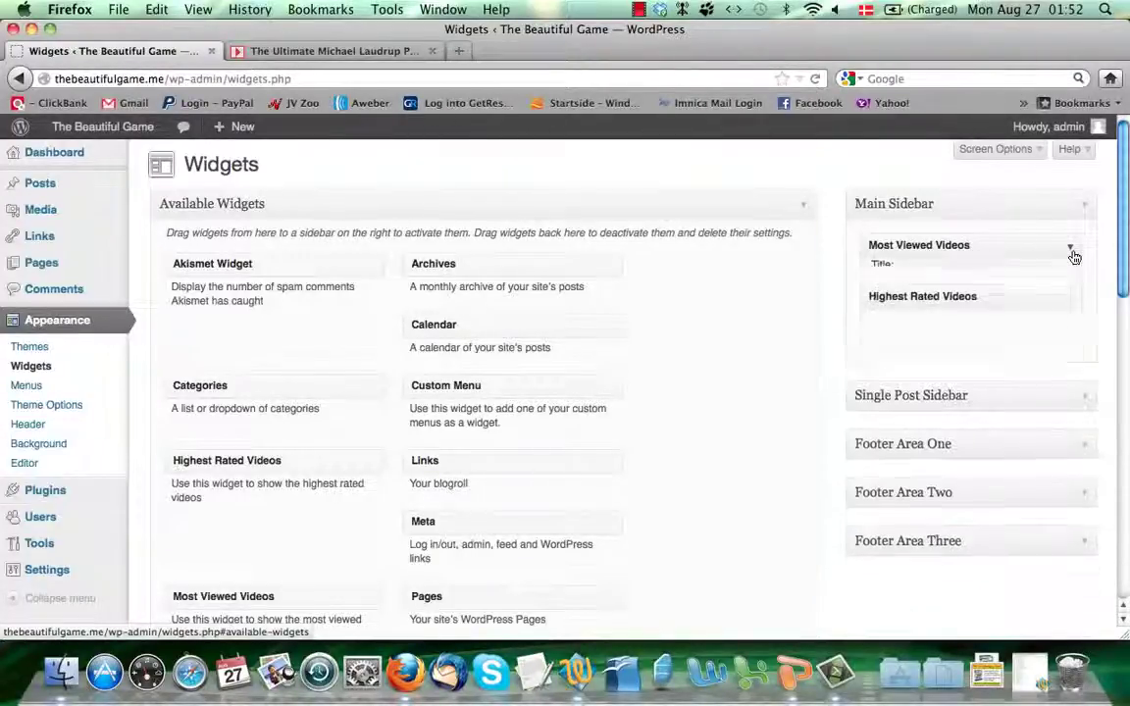
- Expand the Single Post Sidebar area and examine the widgets assigned to it
scroll(952, 304, "down", 3)
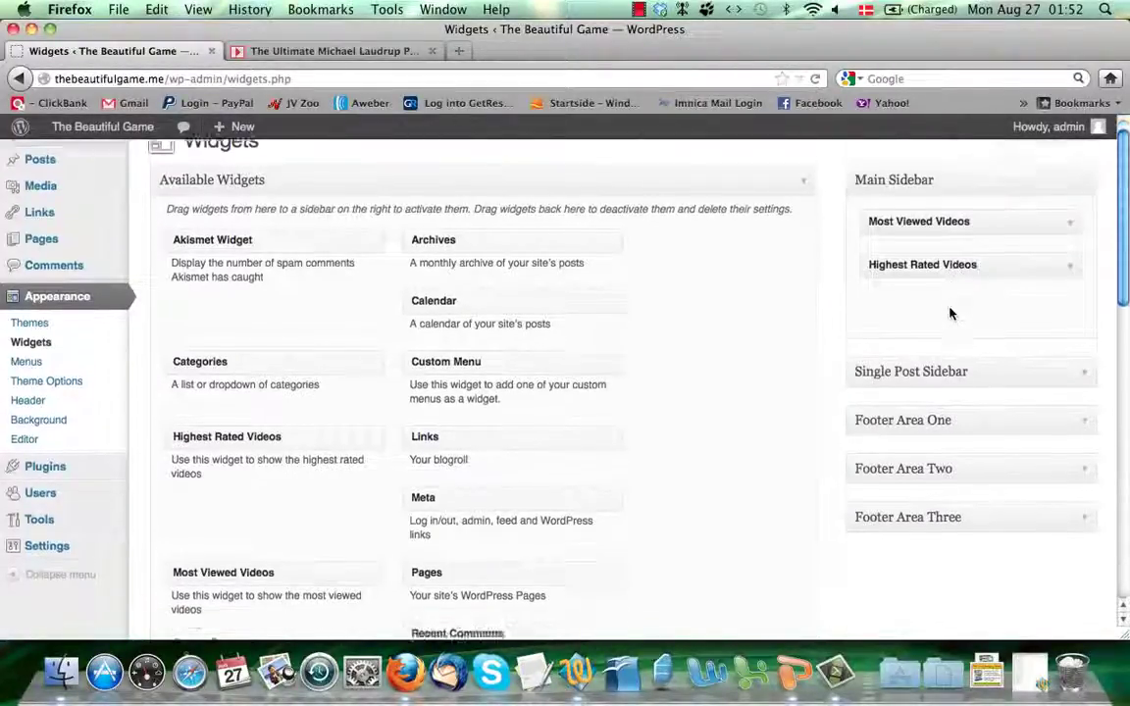
left_click(1080, 308)
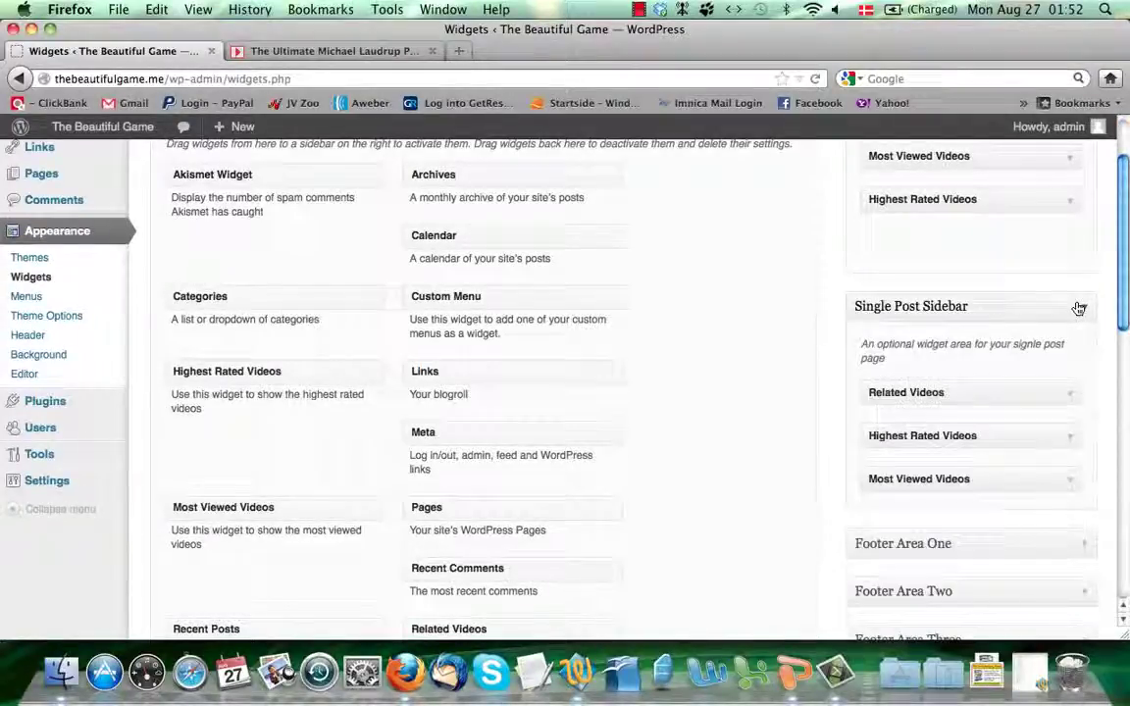
scroll(1077, 305, "down", 2)
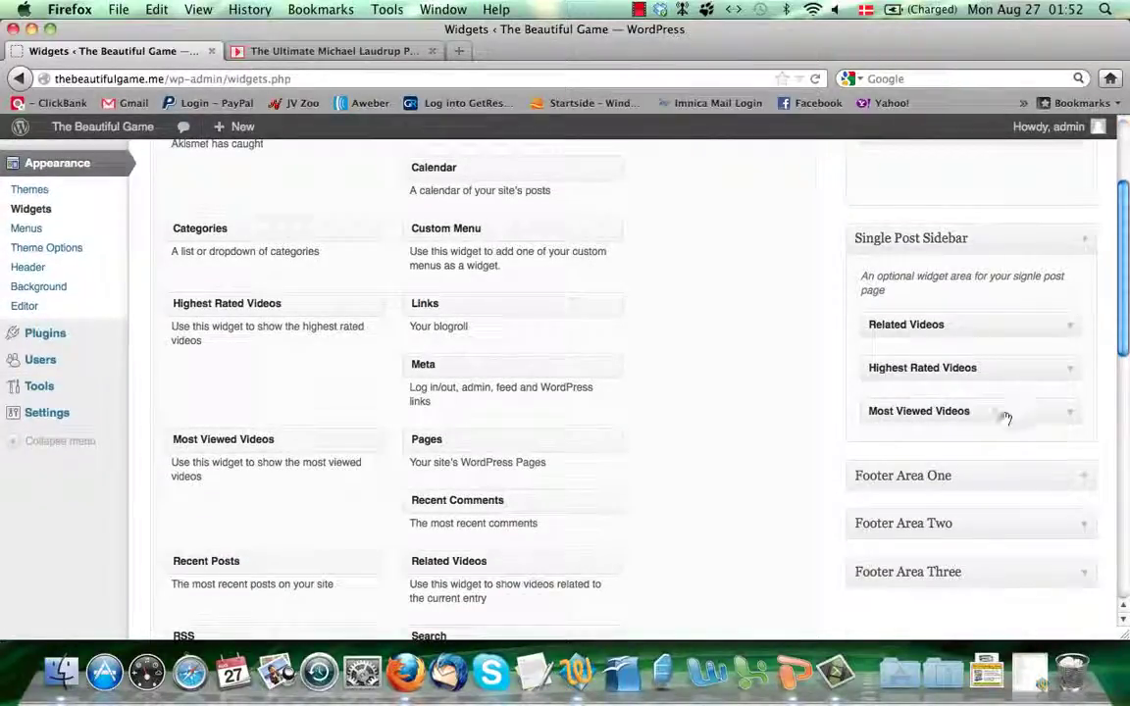
scroll(1044, 247, "down", 2)
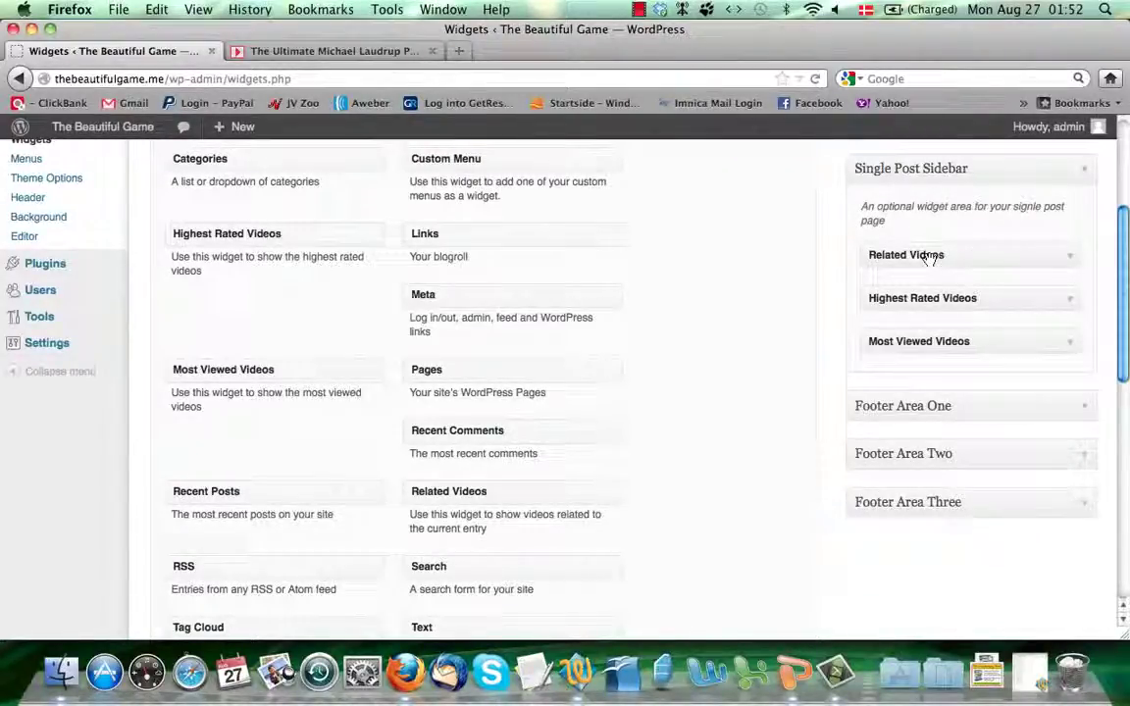
scroll(971, 271, "down", 4)
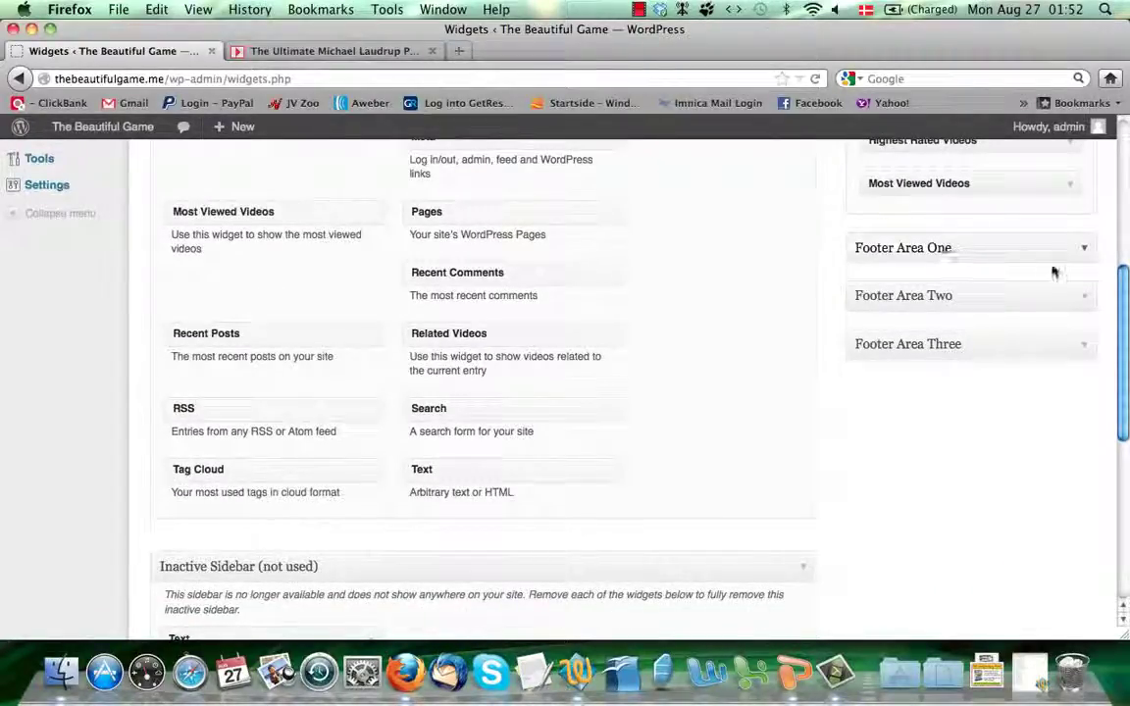
- Expand Footer Area One, Two and Three to inspect their widget areas, and collapse them again
left_click(1085, 259)
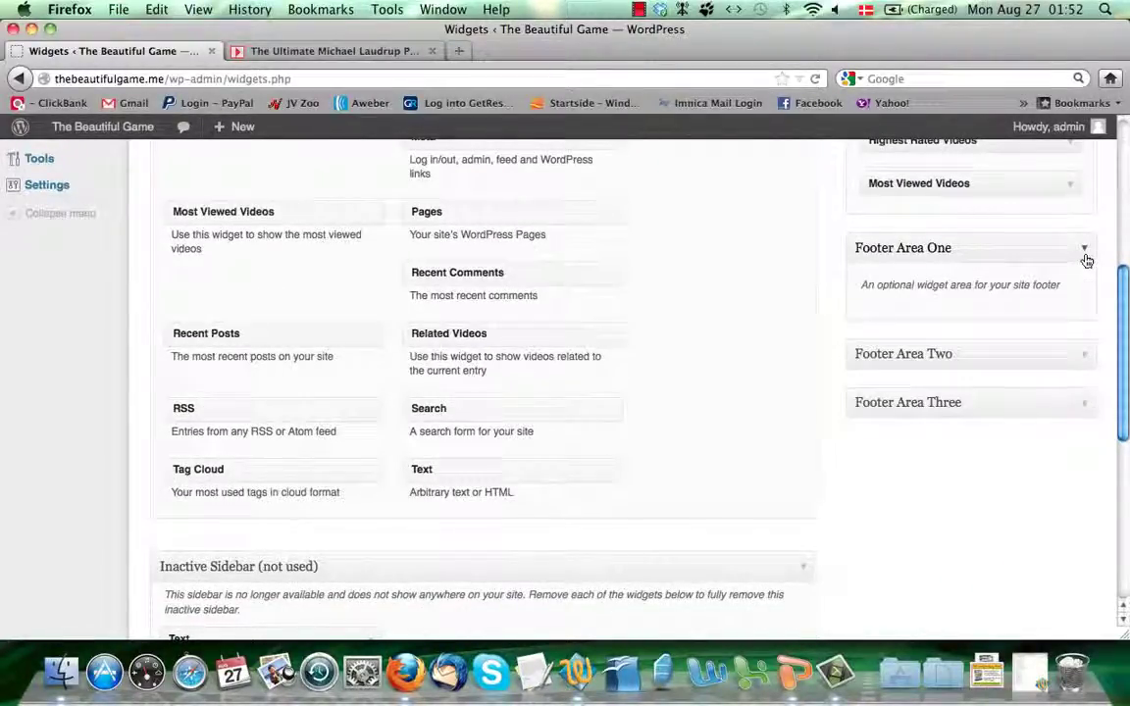
left_click(1079, 356)
left_click(1084, 460)
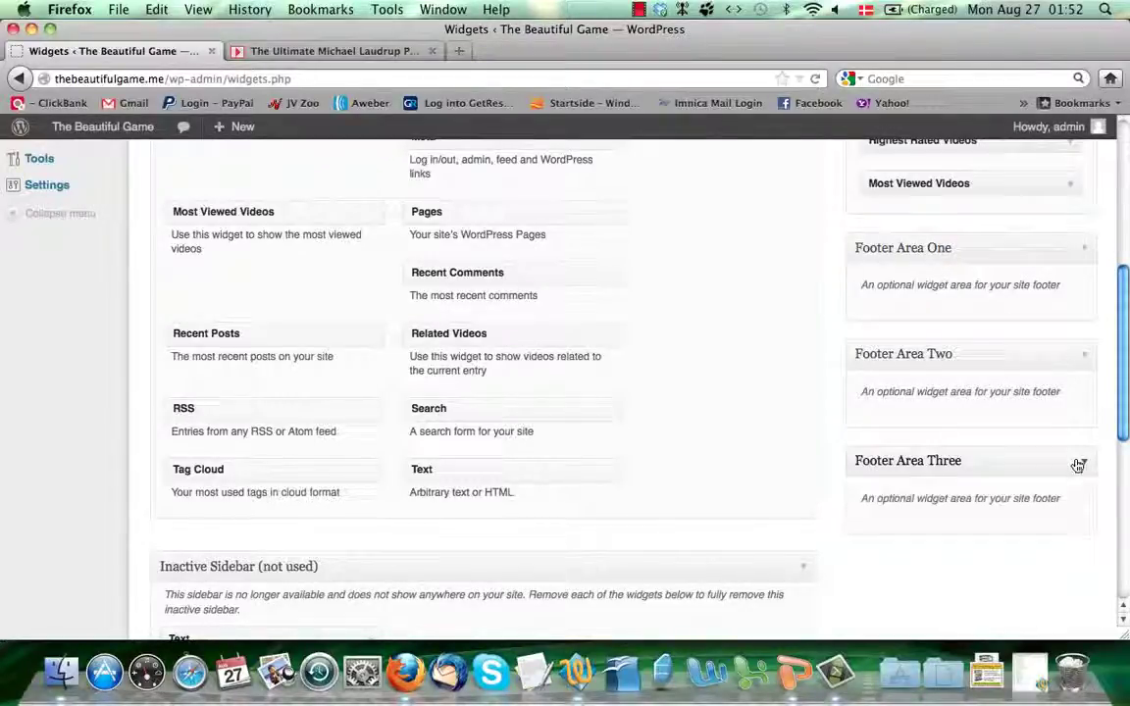
scroll(1078, 463, "down", 2)
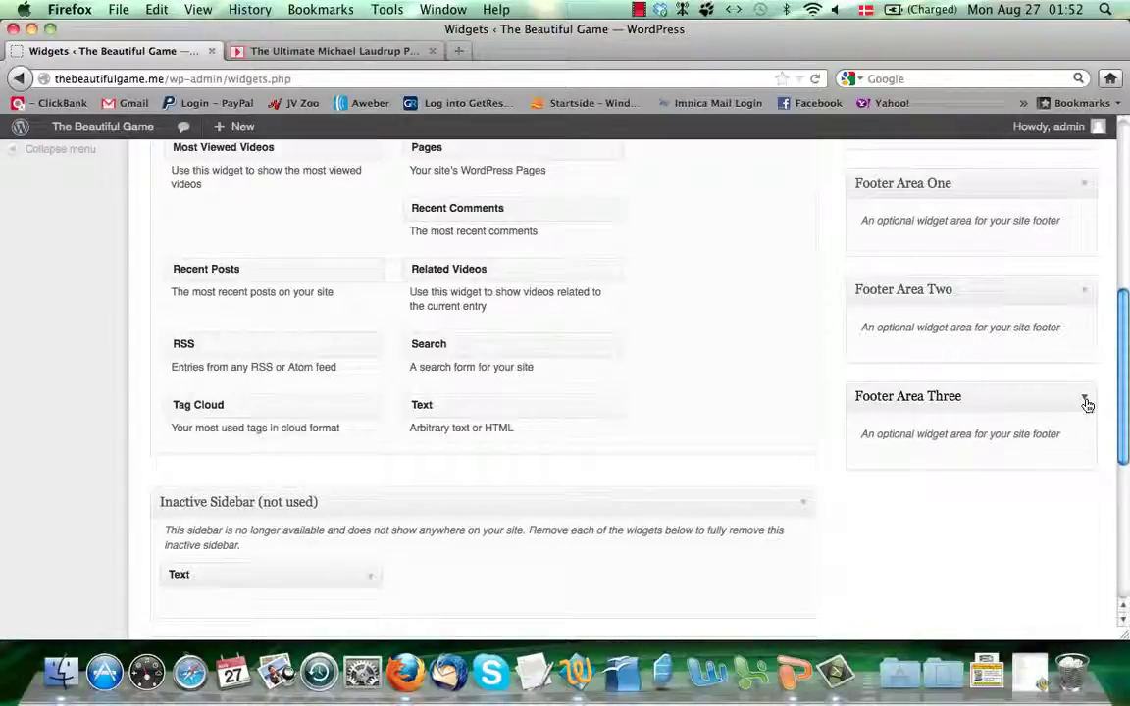
scroll(1088, 403, "up", 5)
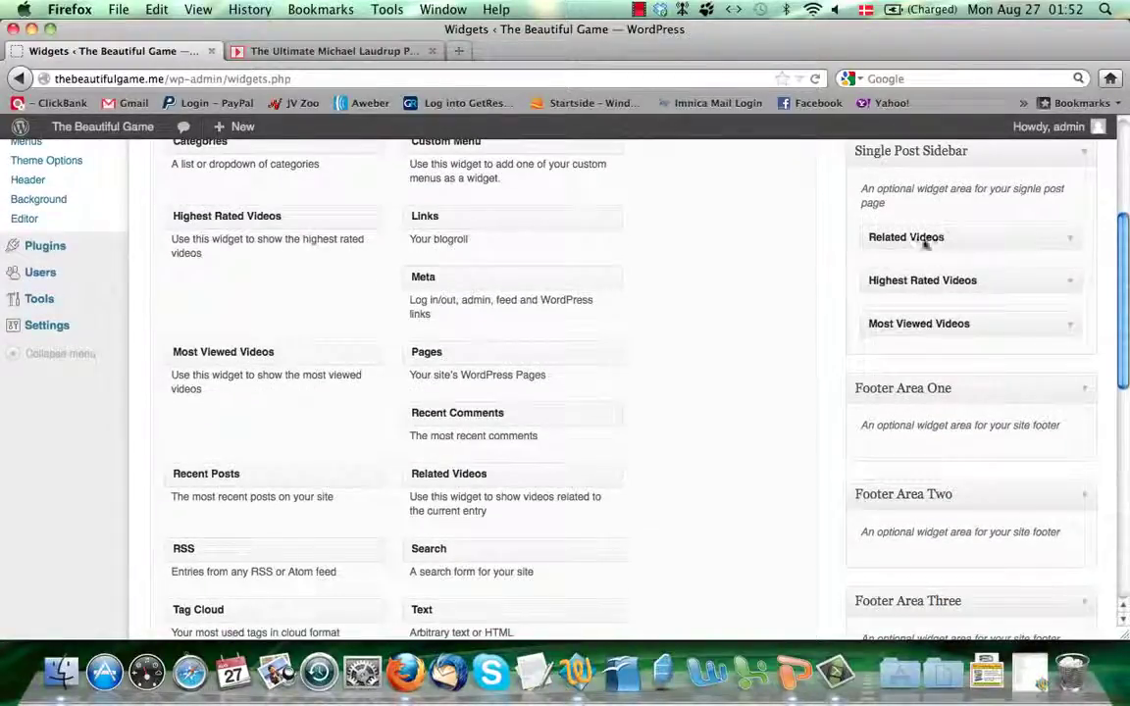
scroll(834, 378, "down", 2)
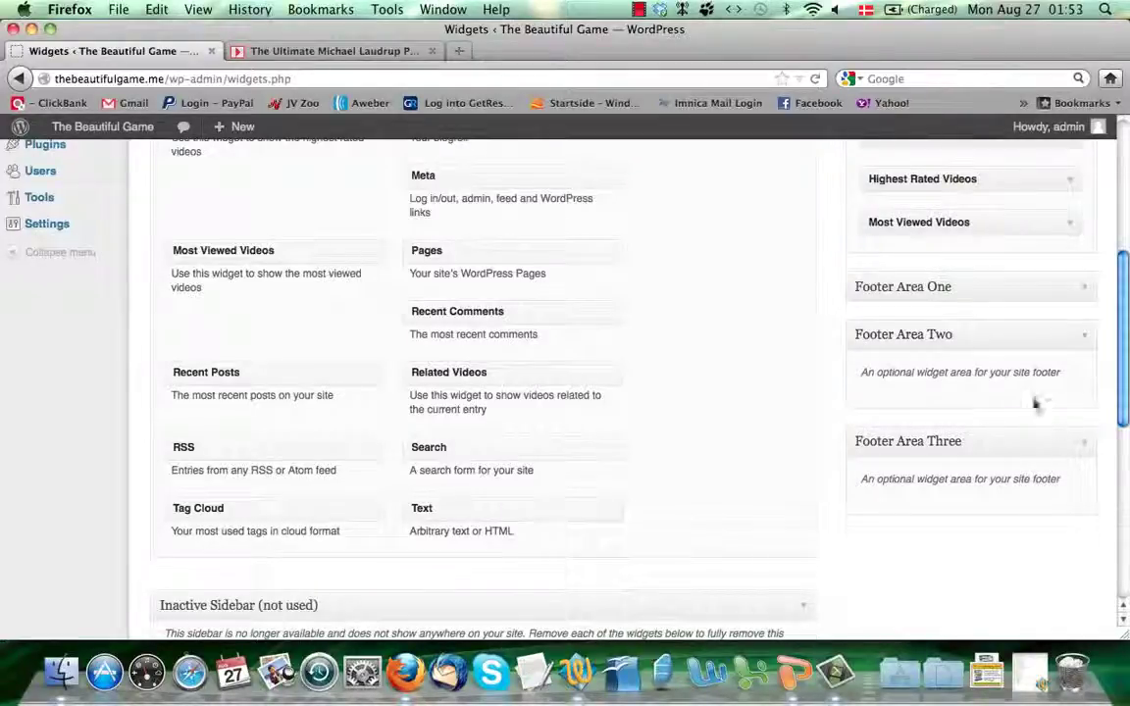
scroll(623, 370, "up", 6)
scroll(623, 370, "up", 1)
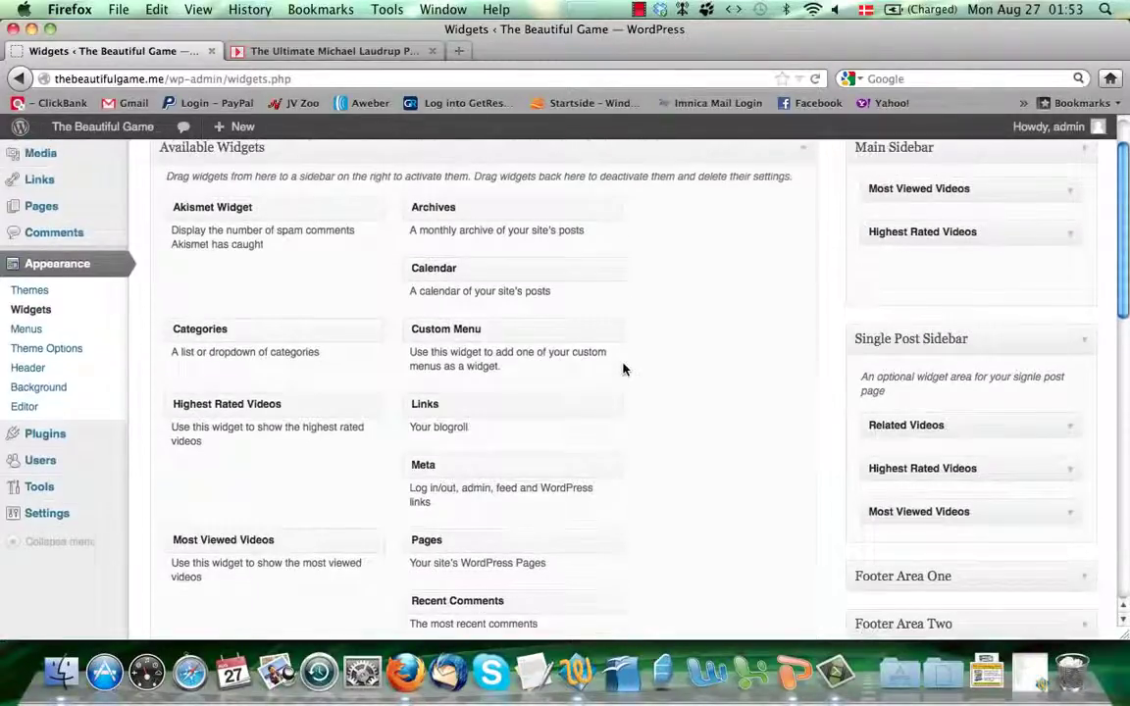
- Open the Theme Options page and review the General Options for the favicon and for opening videos in a new window
left_click(71, 355)
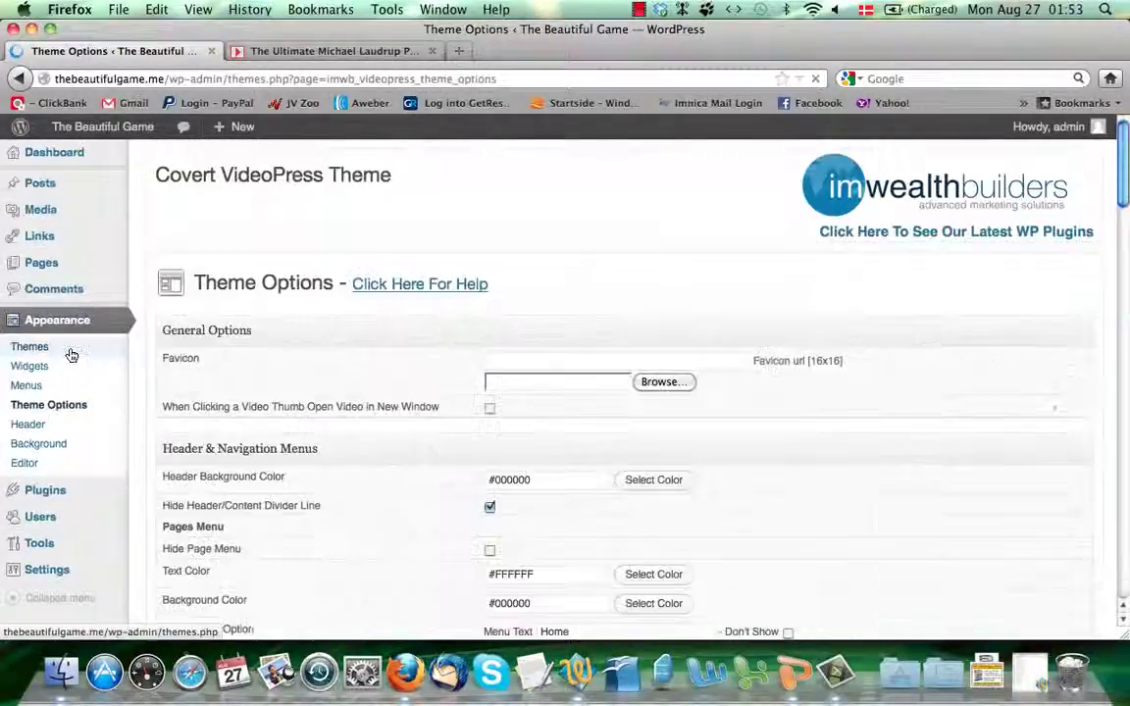
scroll(358, 323, "down", 1)
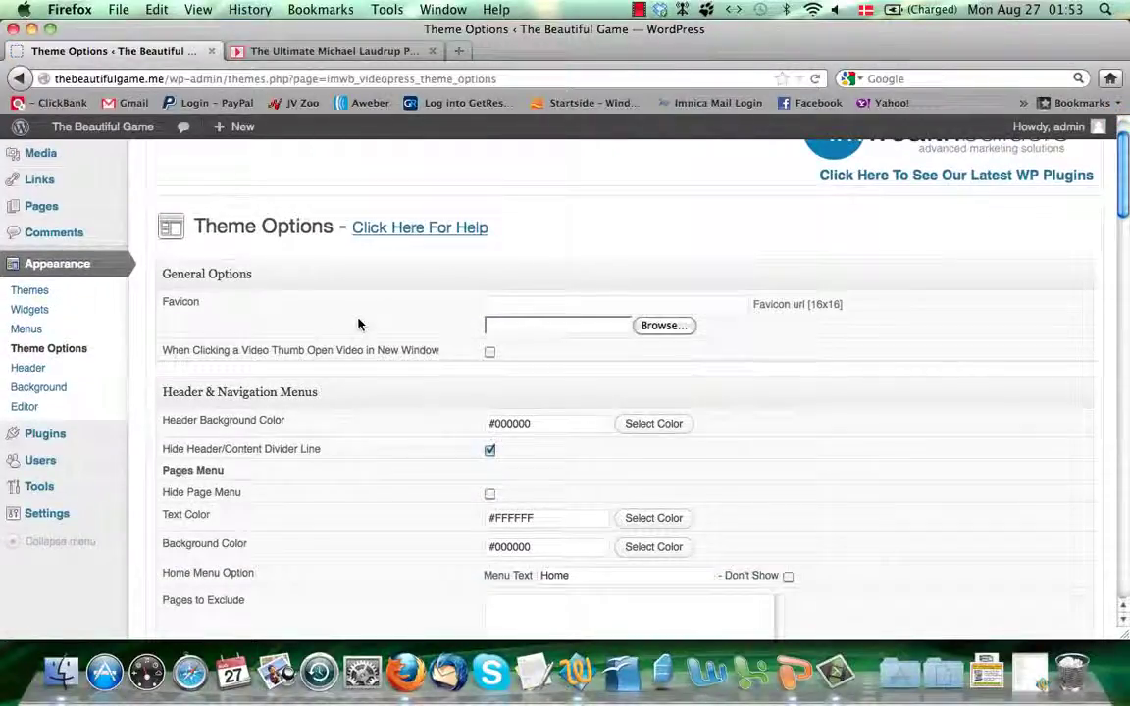
scroll(359, 323, "down", 1)
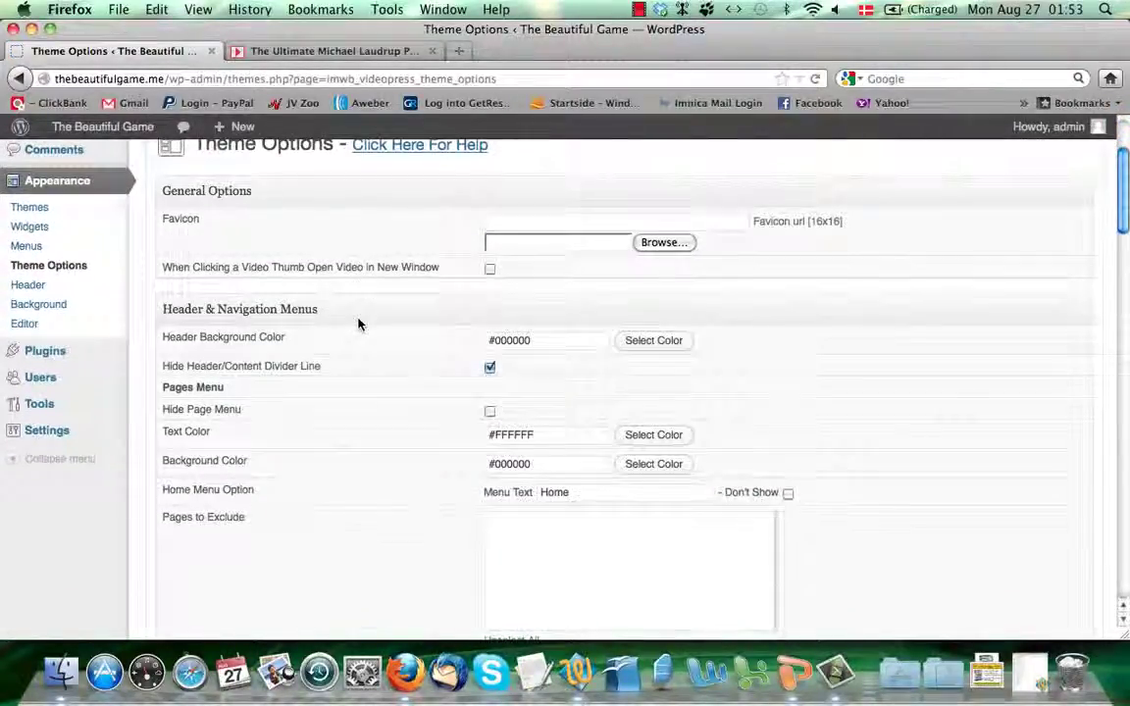
scroll(358, 323, "down", 1)
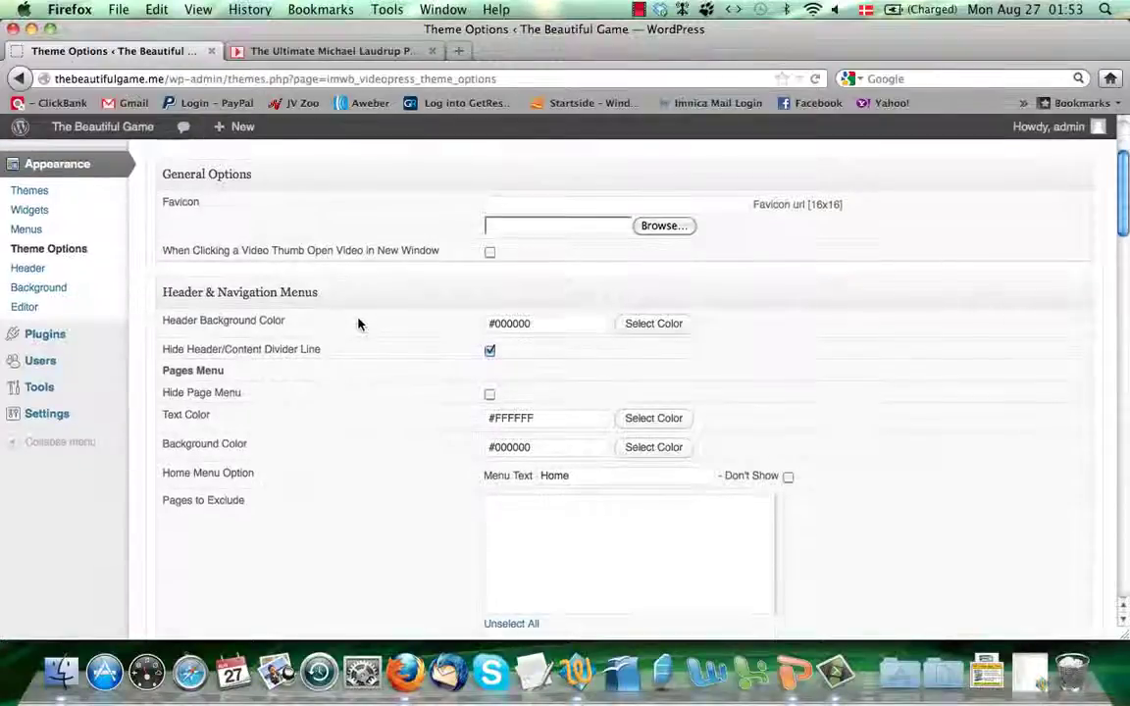
scroll(359, 323, "up", 1)
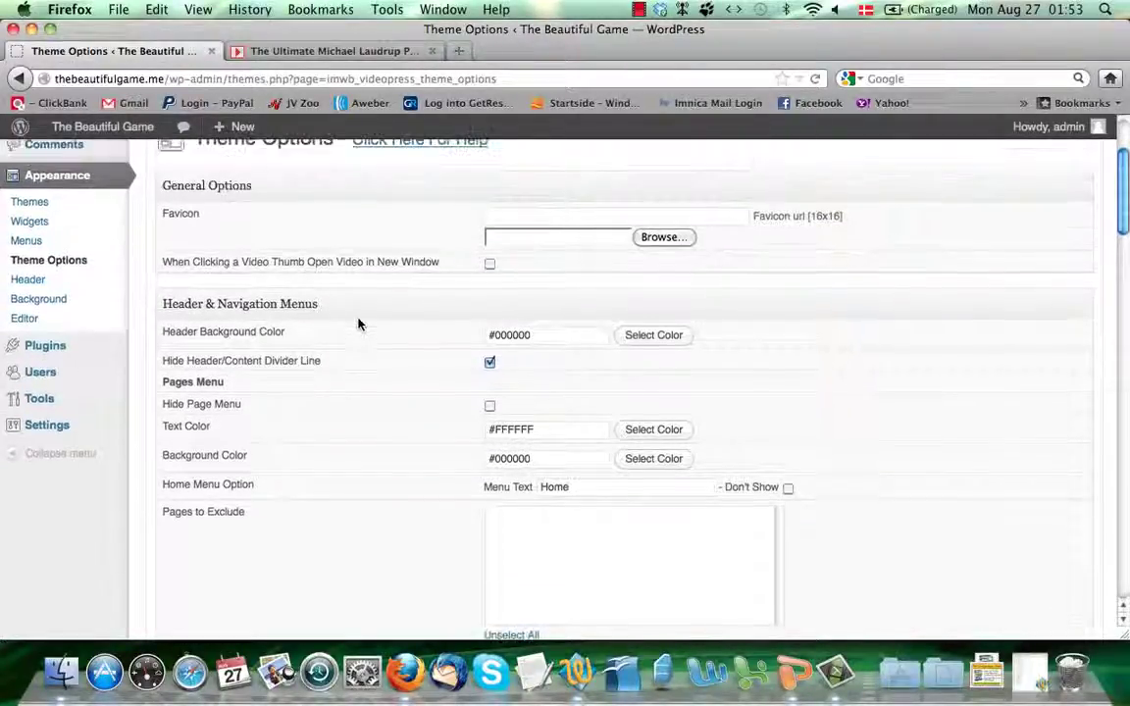
scroll(359, 323, "up", 1)
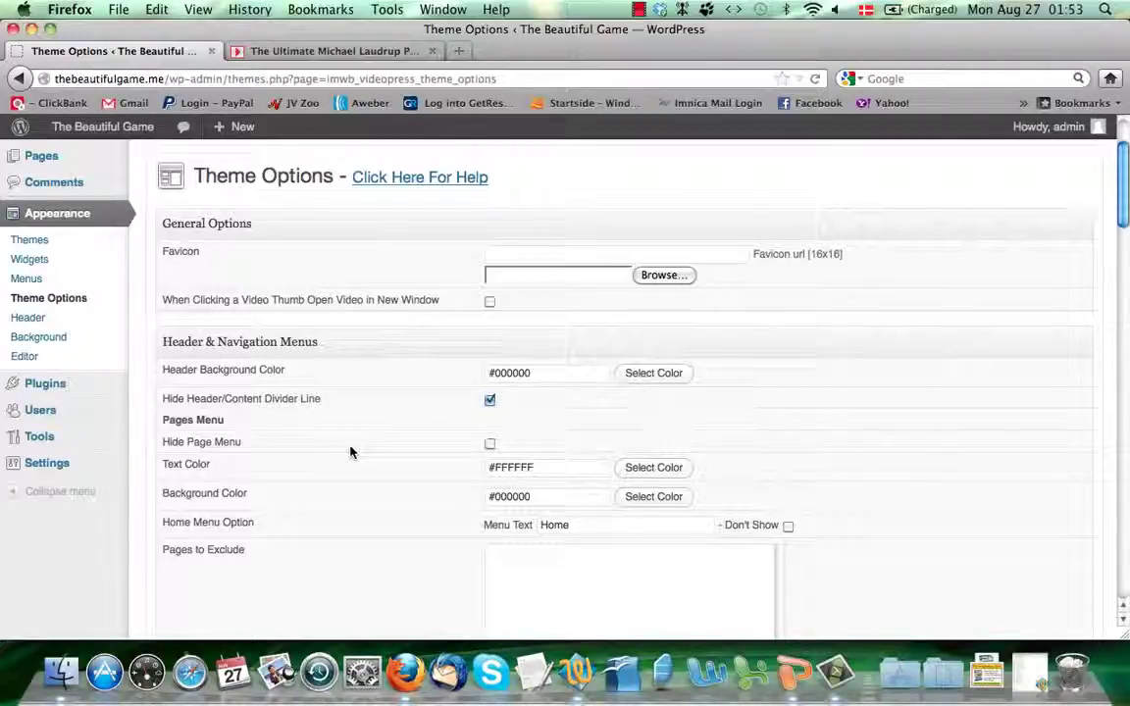
scroll(350, 452, "down", 3)
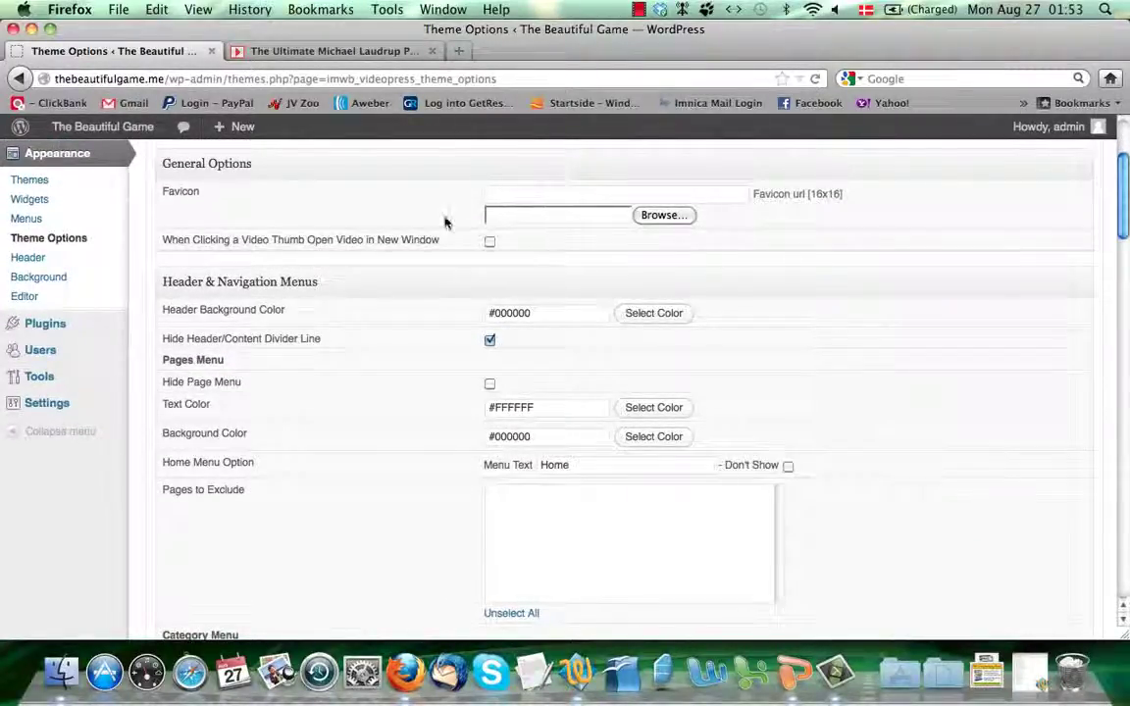
scroll(432, 233, "down", 3)
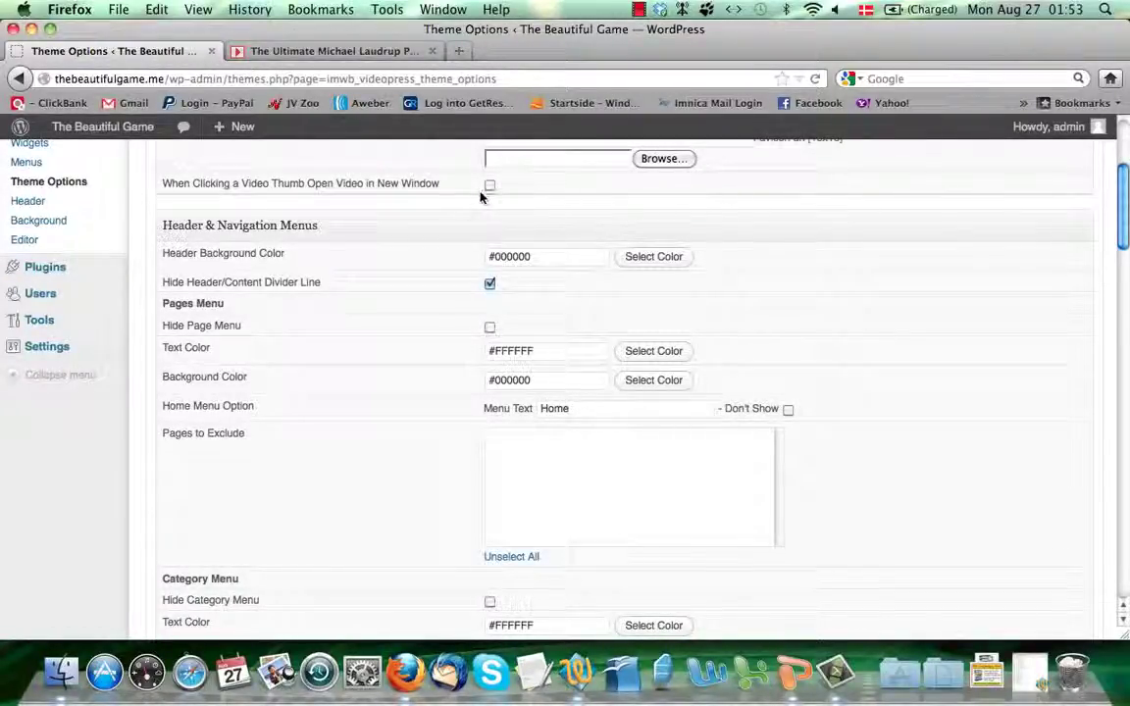
- Review the Header & Navigation Menus options, covering the header, the Pages Menu, the Category Menu and the categories excluded from the drop-down
scroll(412, 216, "down", 3)
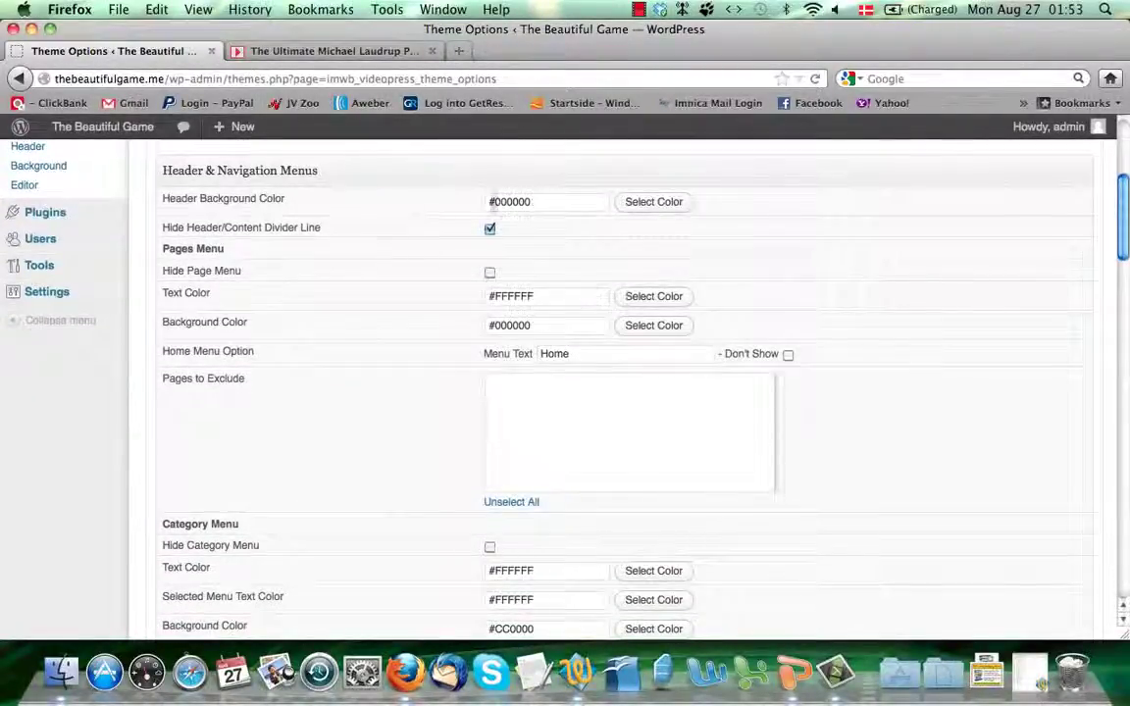
scroll(343, 285, "down", 3)
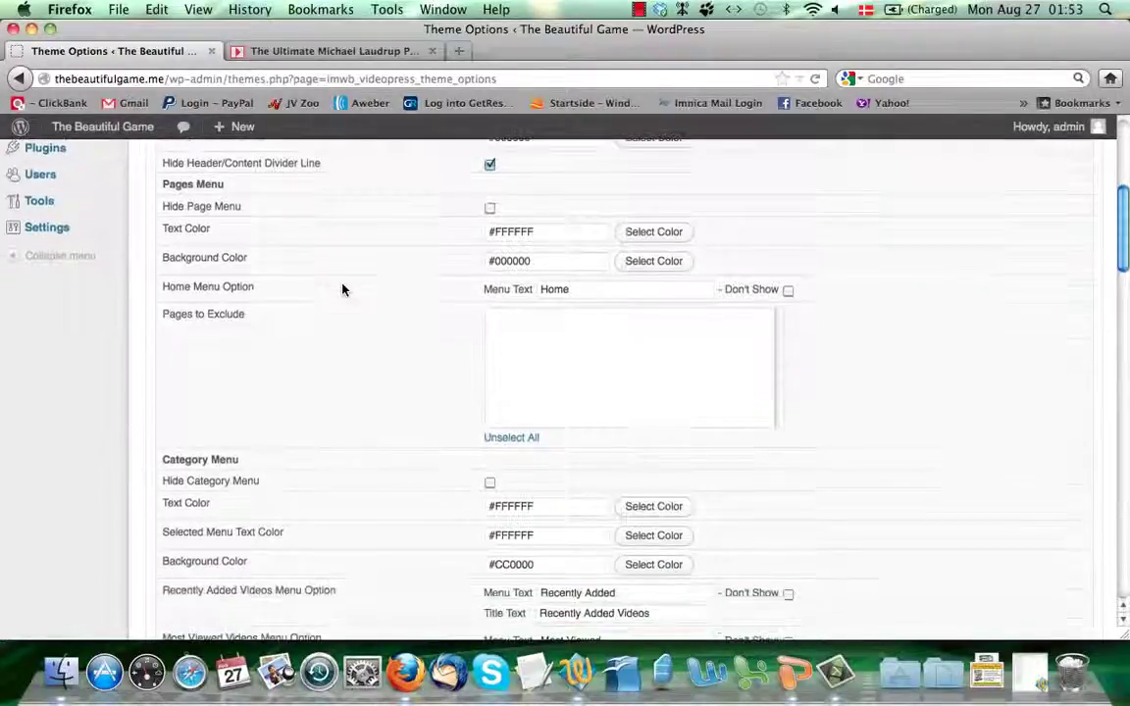
scroll(487, 225, "down", 10)
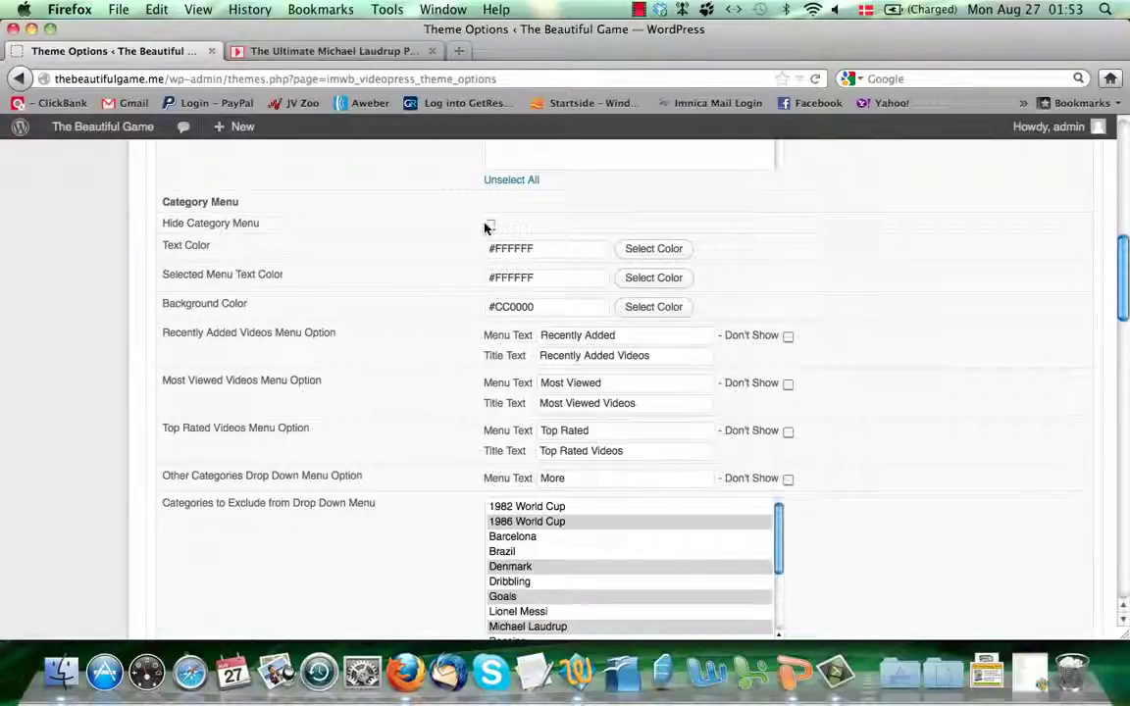
scroll(445, 247, "down", 2)
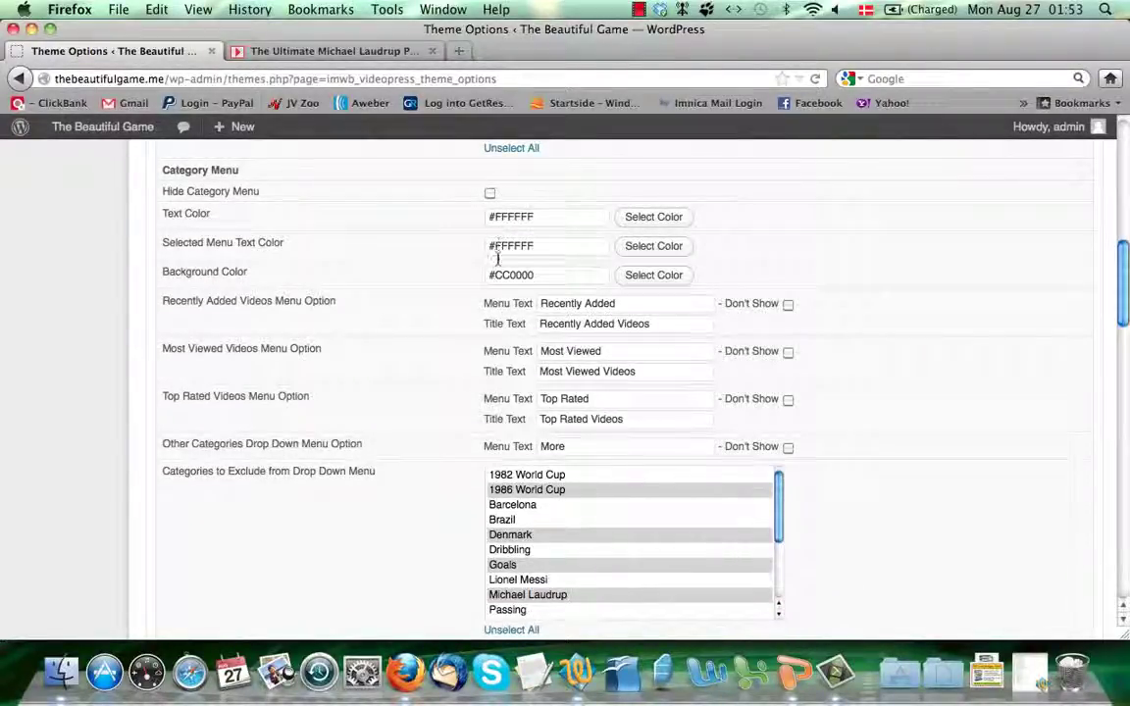
scroll(406, 297, "down", 10)
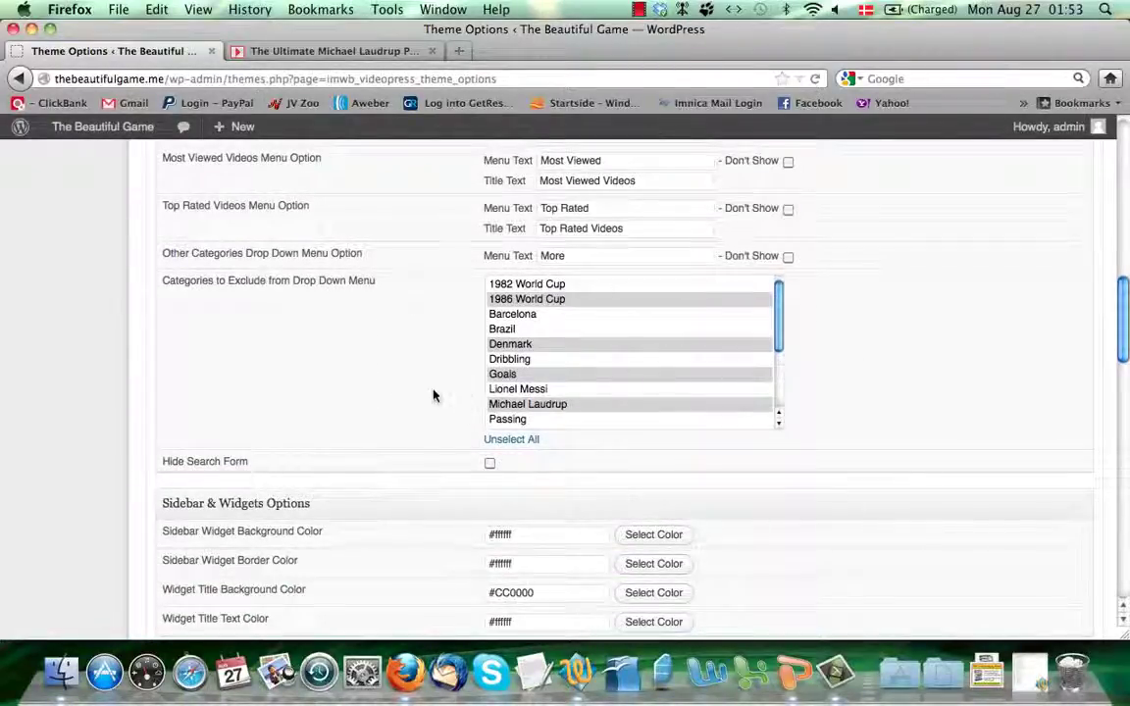
- Examine the Sidebar & Widgets and Home Page options, checking the available choices for Default Video Listing Order
scroll(433, 393, "down", 5)
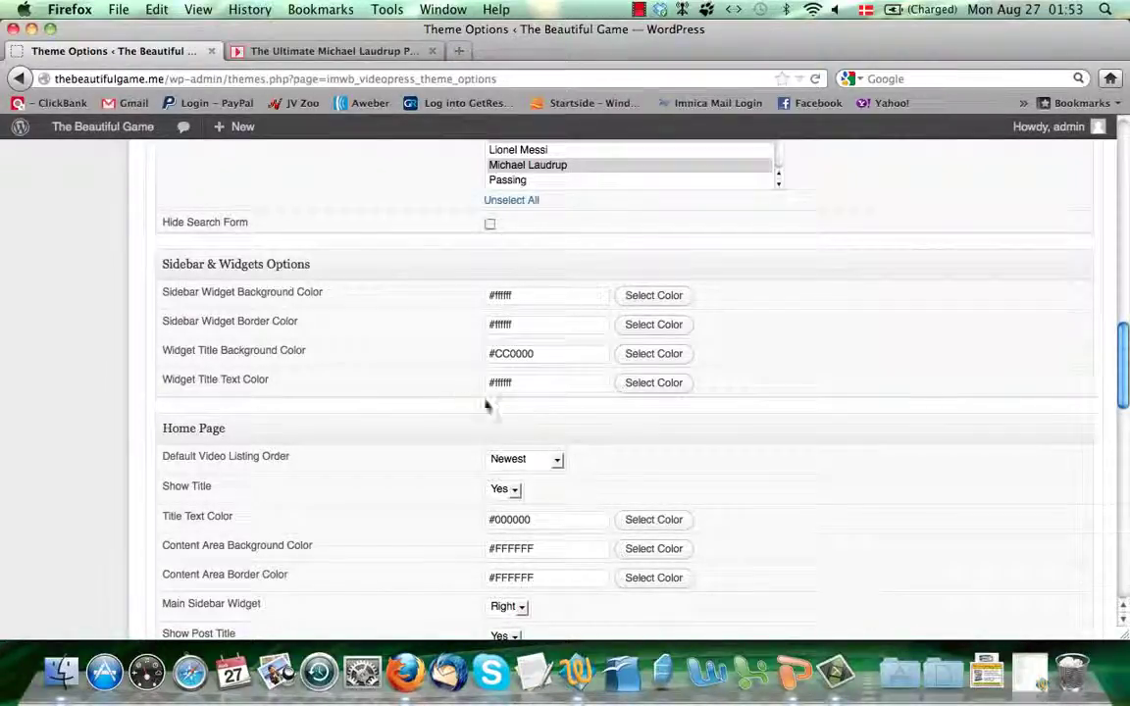
scroll(457, 391, "down", 6)
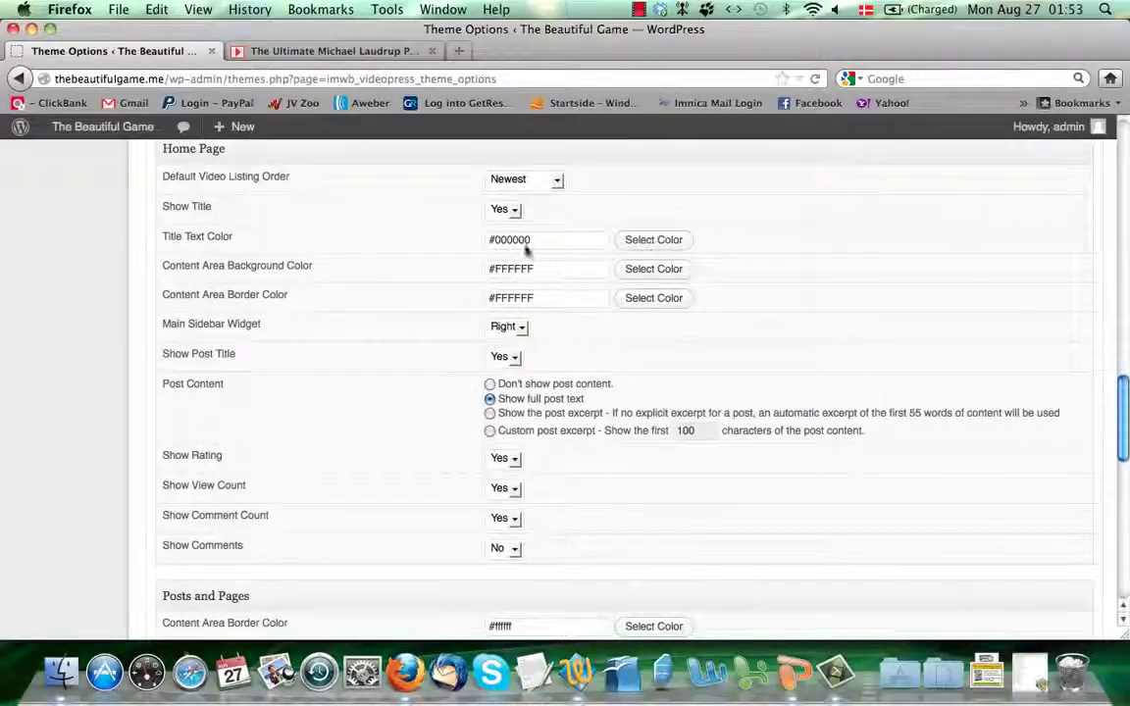
left_click(555, 182)
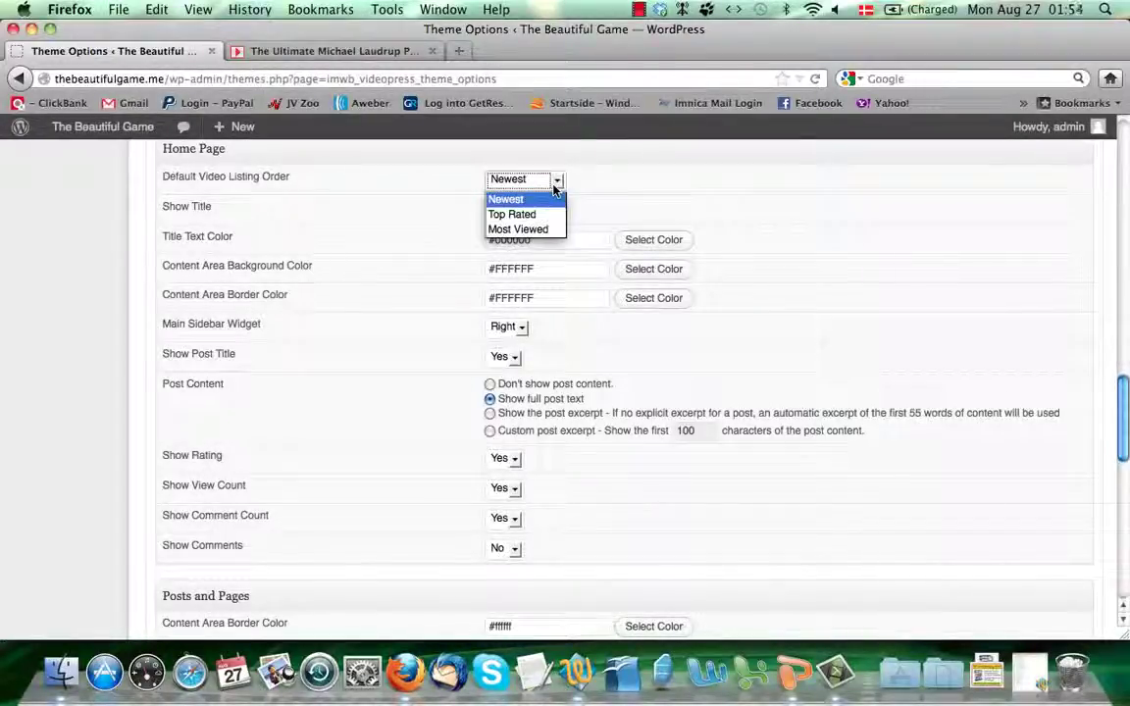
left_click(628, 184)
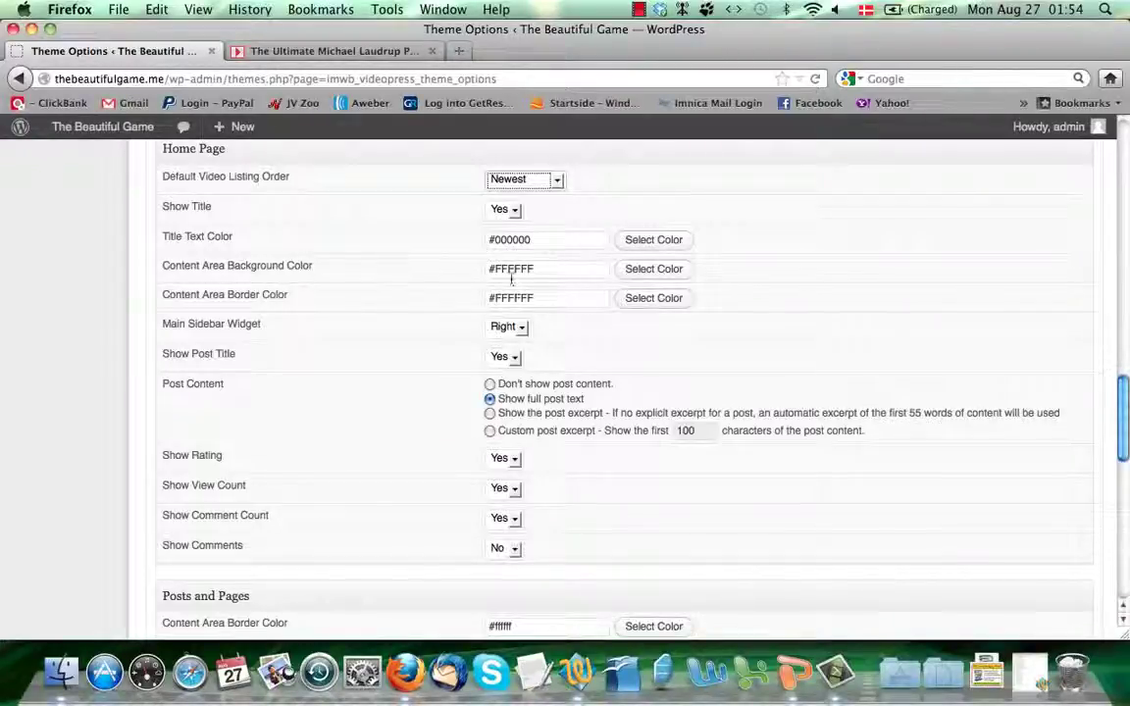
scroll(399, 309, "down", 1)
scroll(400, 309, "down", 4)
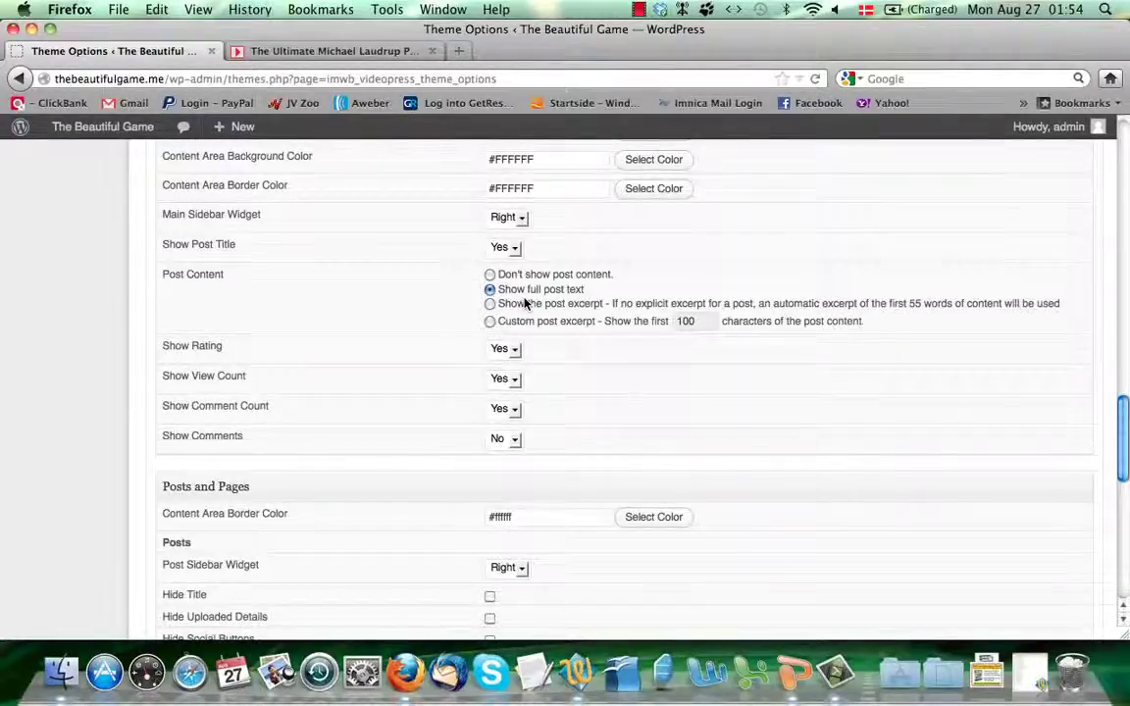
scroll(525, 307, "down", 1)
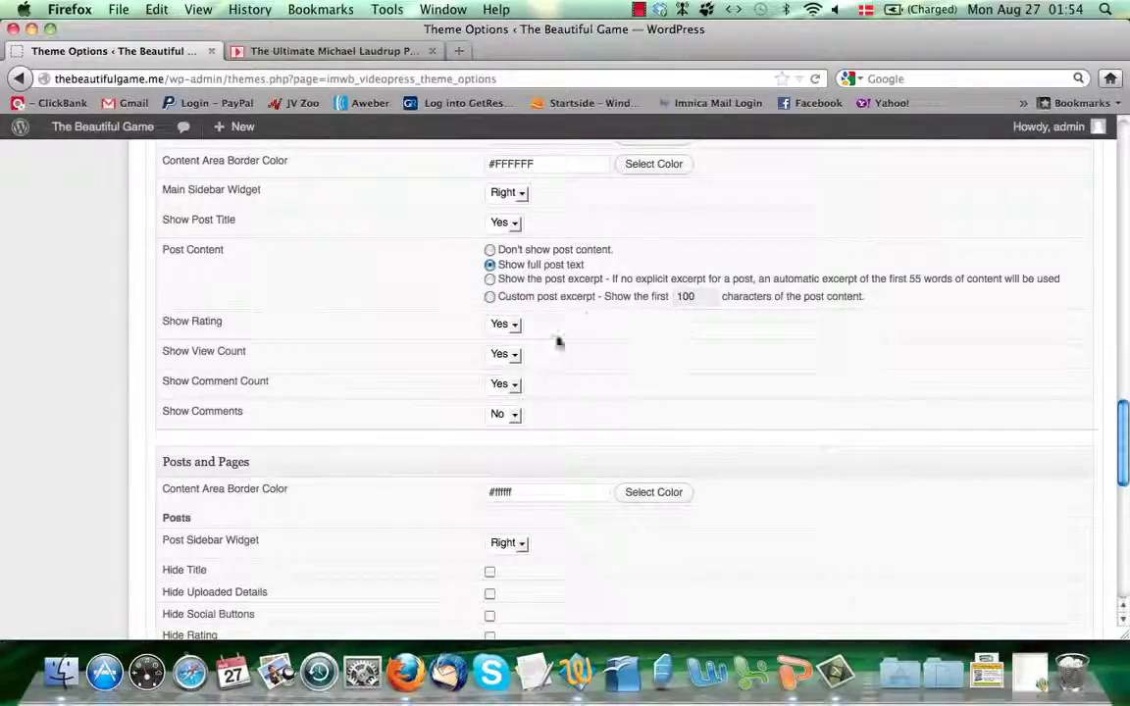
- Examine the Posts and Pages options and check the placement choices for the Post Sidebar Widget
scroll(618, 396, "down", 5)
scroll(618, 397, "down", 3)
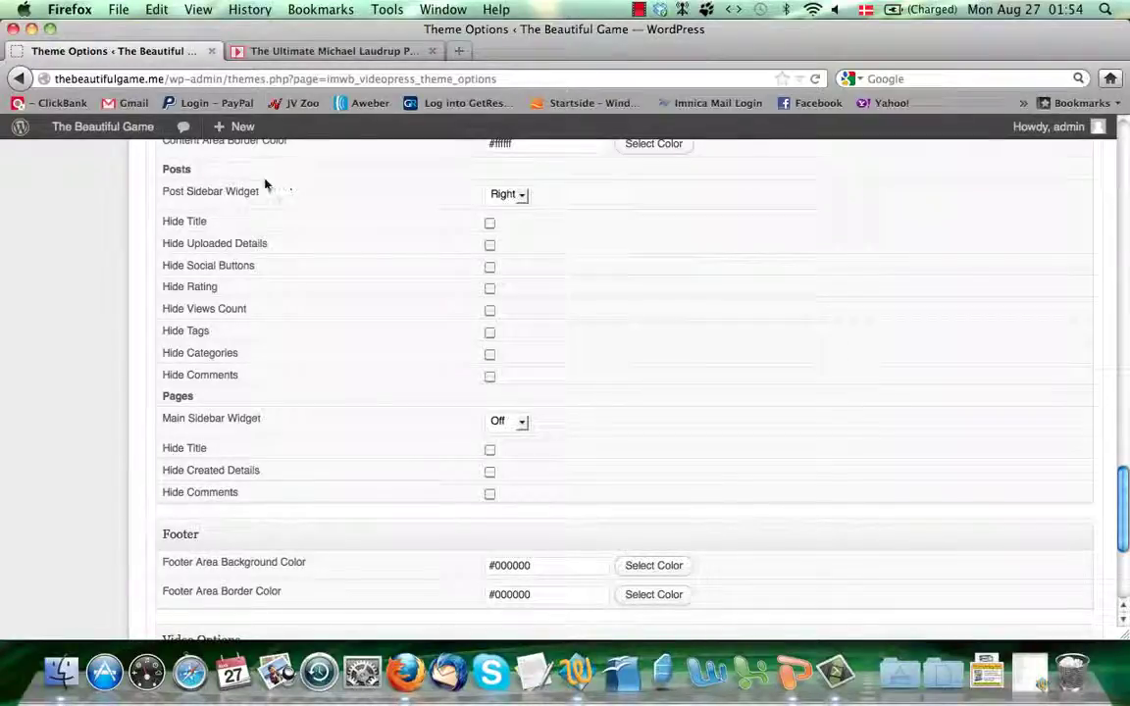
left_click(519, 197)
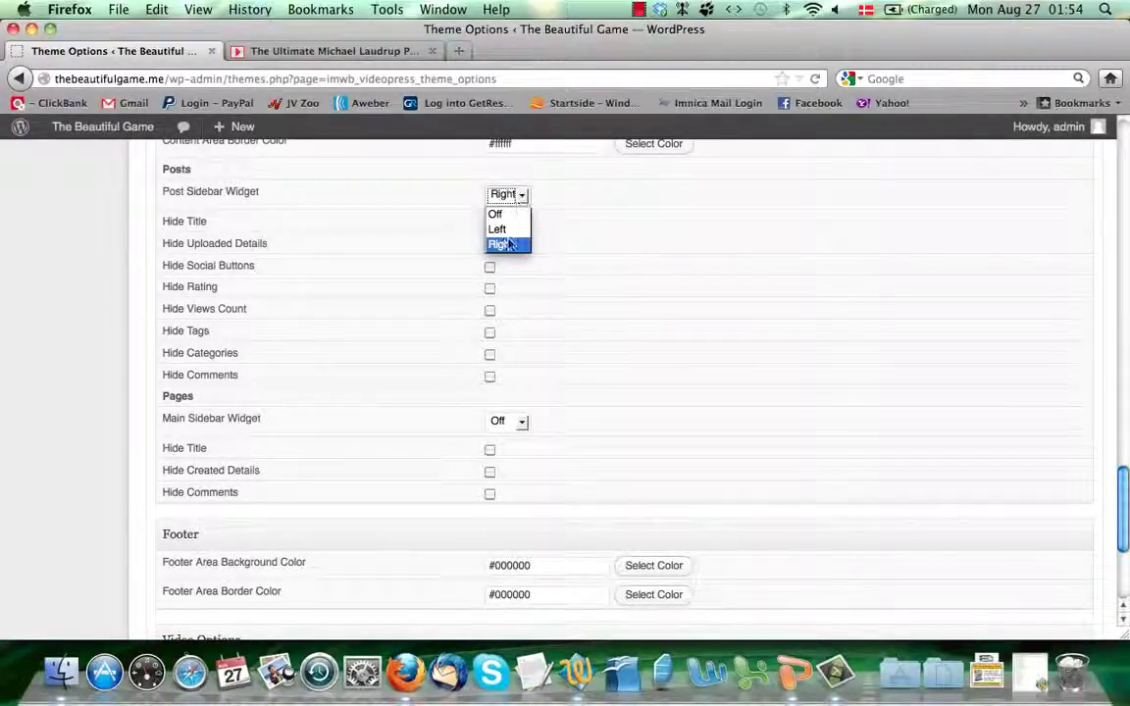
left_click(527, 194)
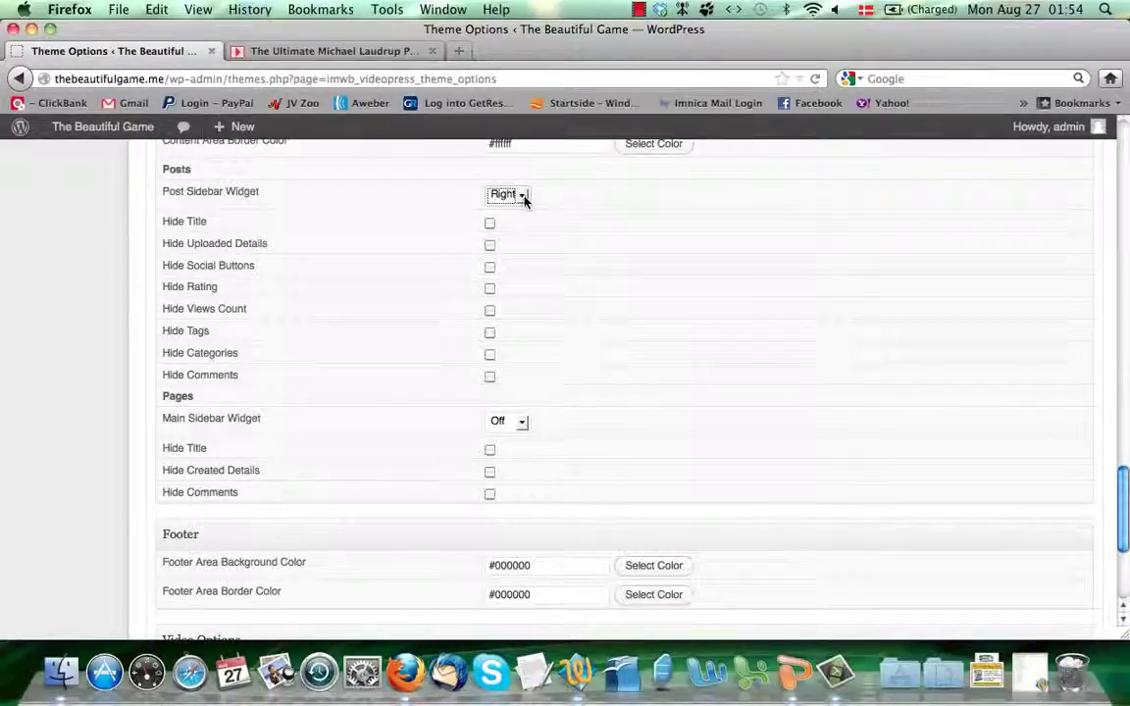
left_click(524, 197)
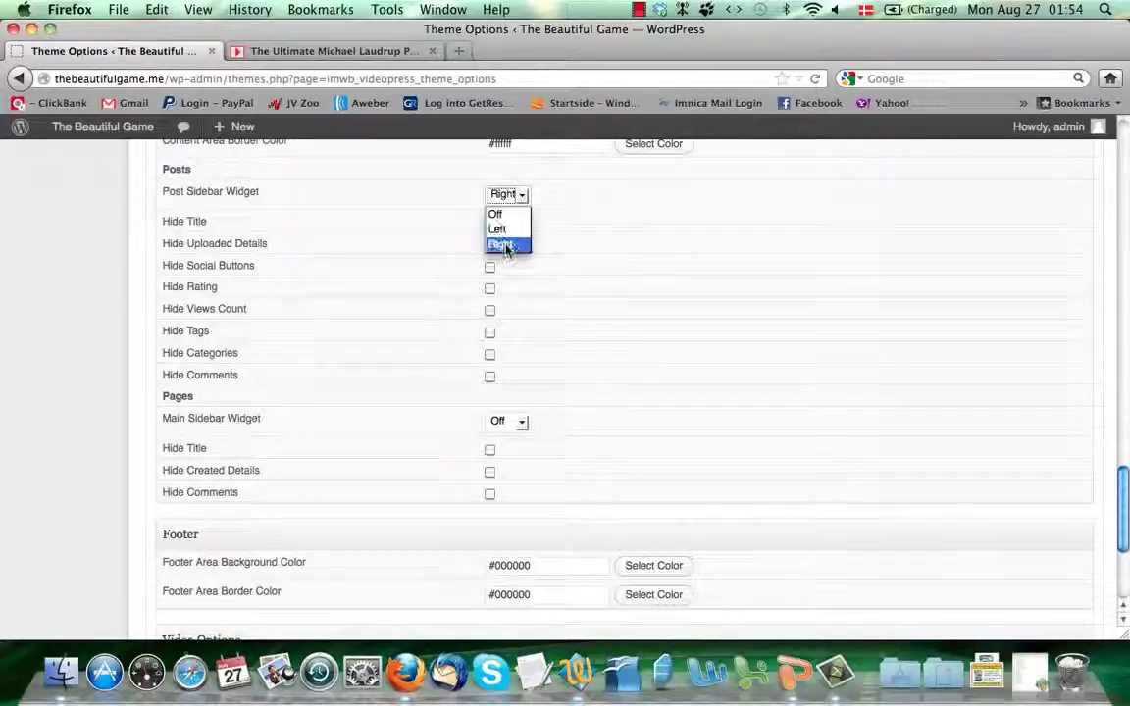
left_click(611, 233)
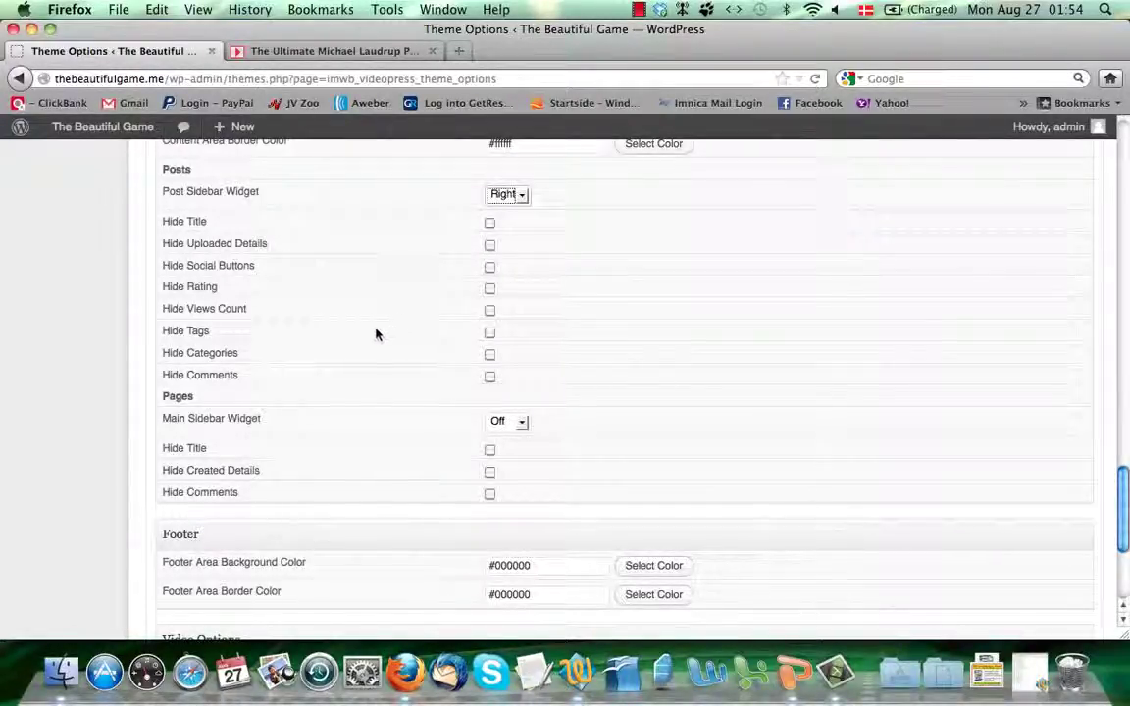
- Review the Pages, Footer and Video Options settings, including Auto Generate Video Thumbnails
scroll(628, 304, "down", 2)
scroll(628, 304, "down", 4)
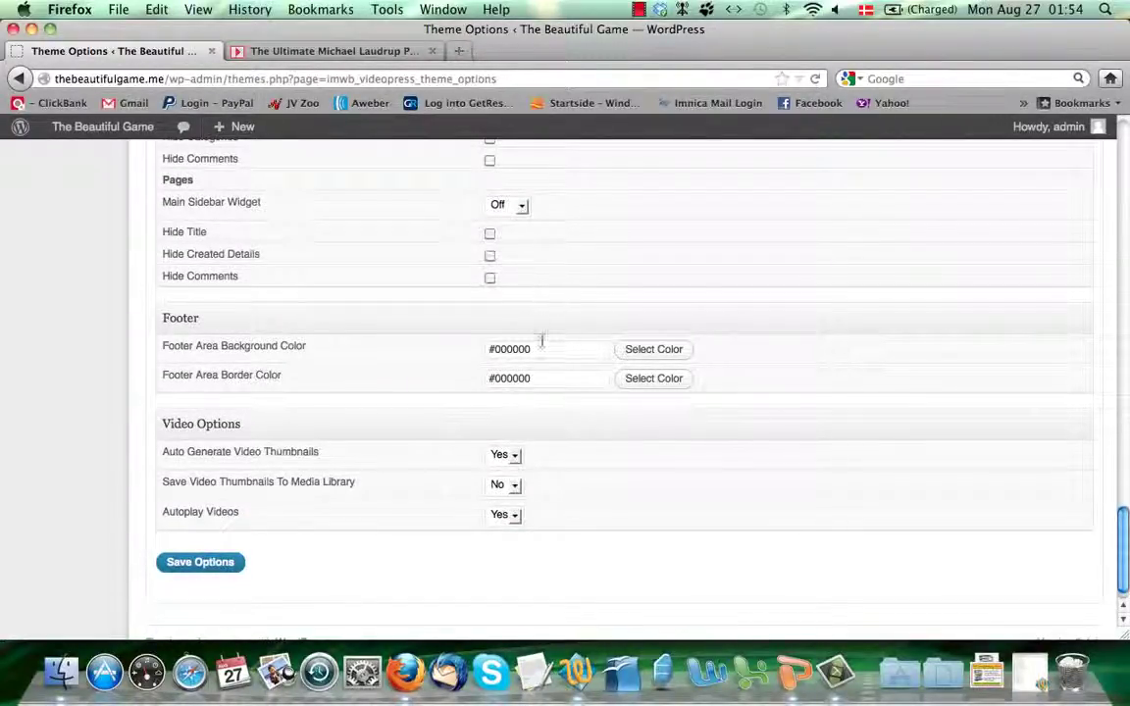
scroll(402, 324, "down", 1)
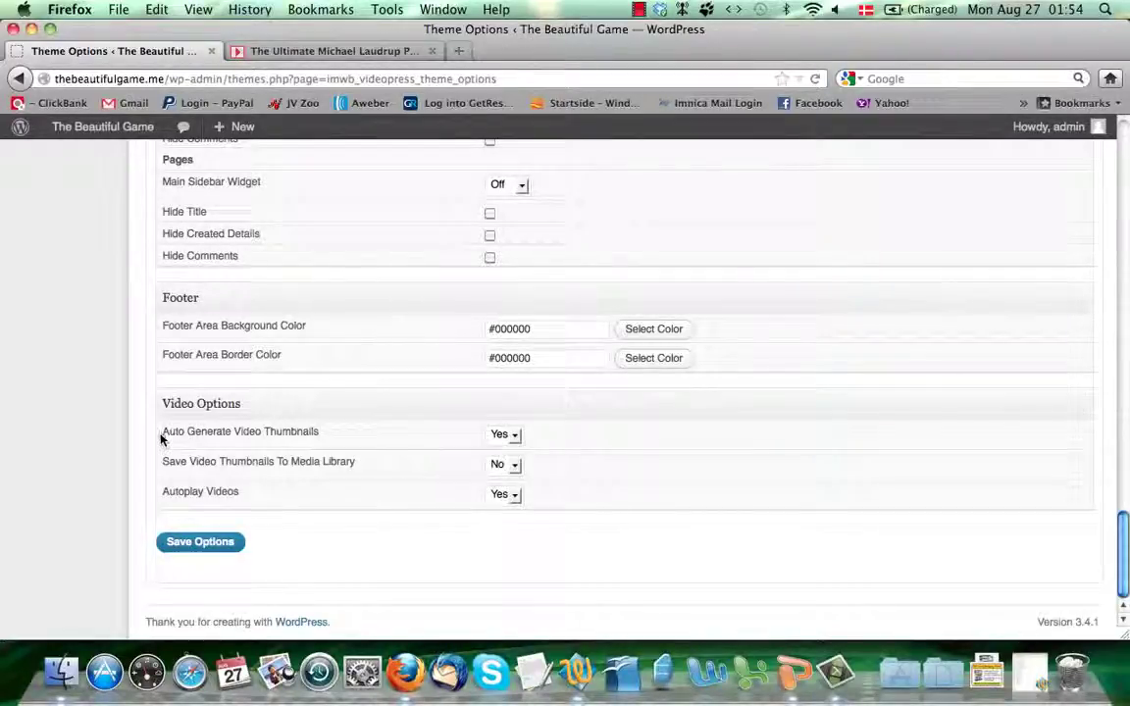
left_click_drag(162, 436, 330, 444)
left_click(344, 444)
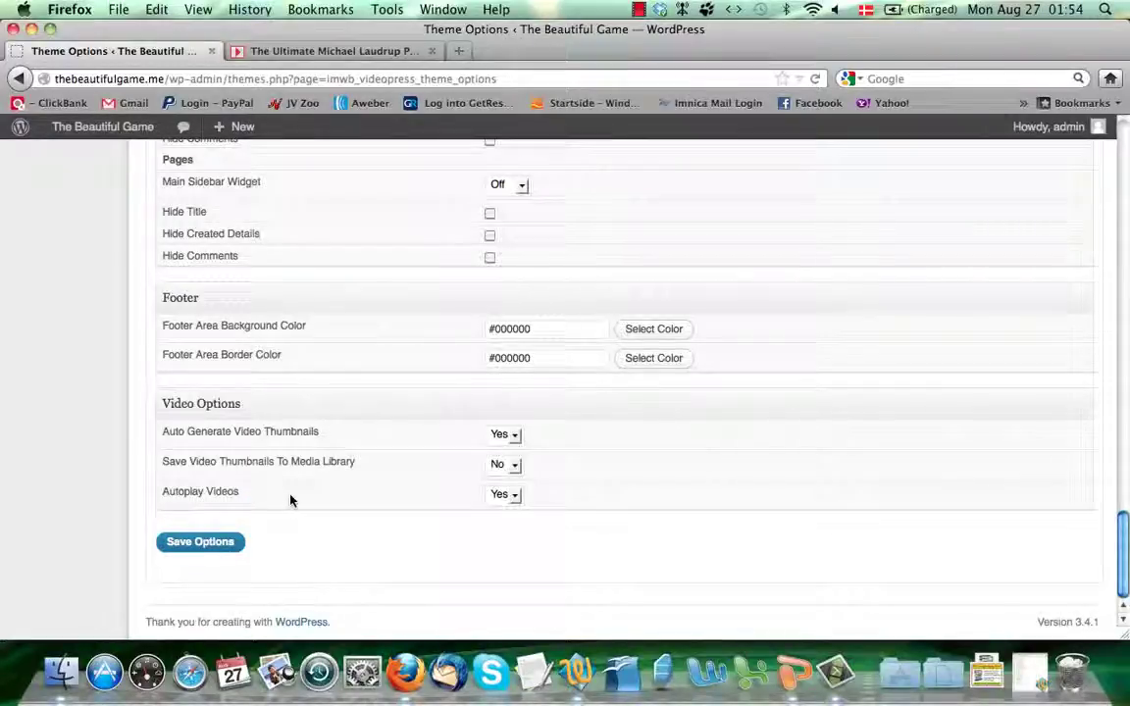
- Go back through the theme settings to the General Options at the start of the page
scroll(290, 500, "up", 10)
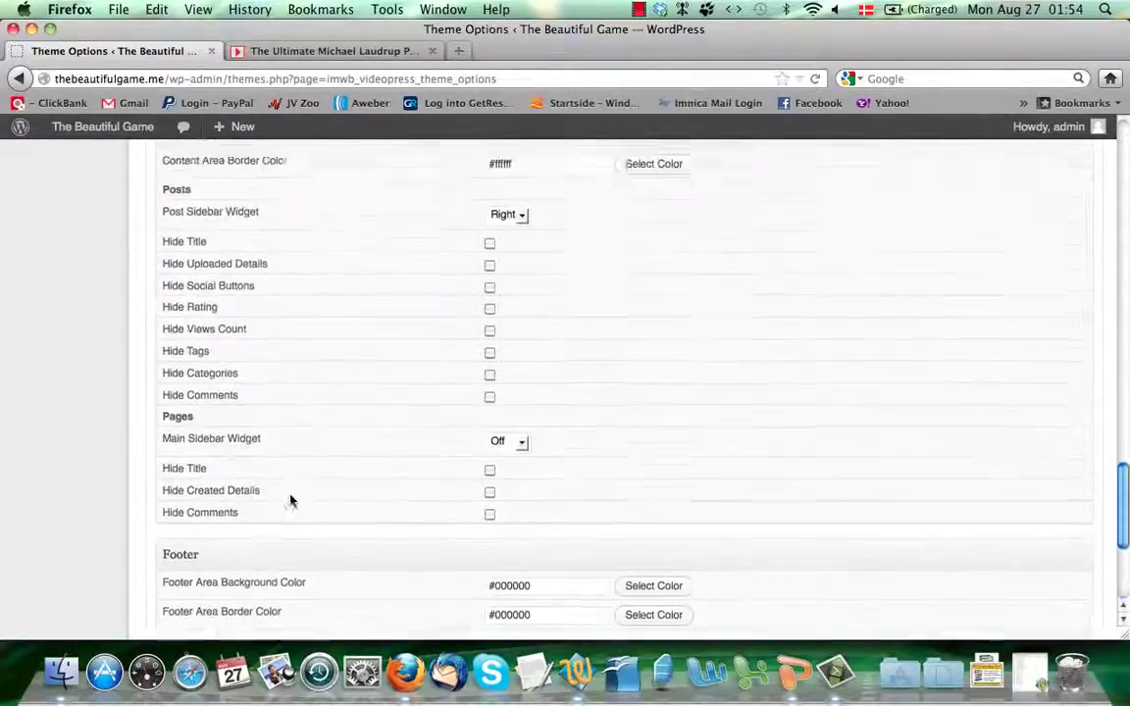
scroll(291, 501, "up", 15)
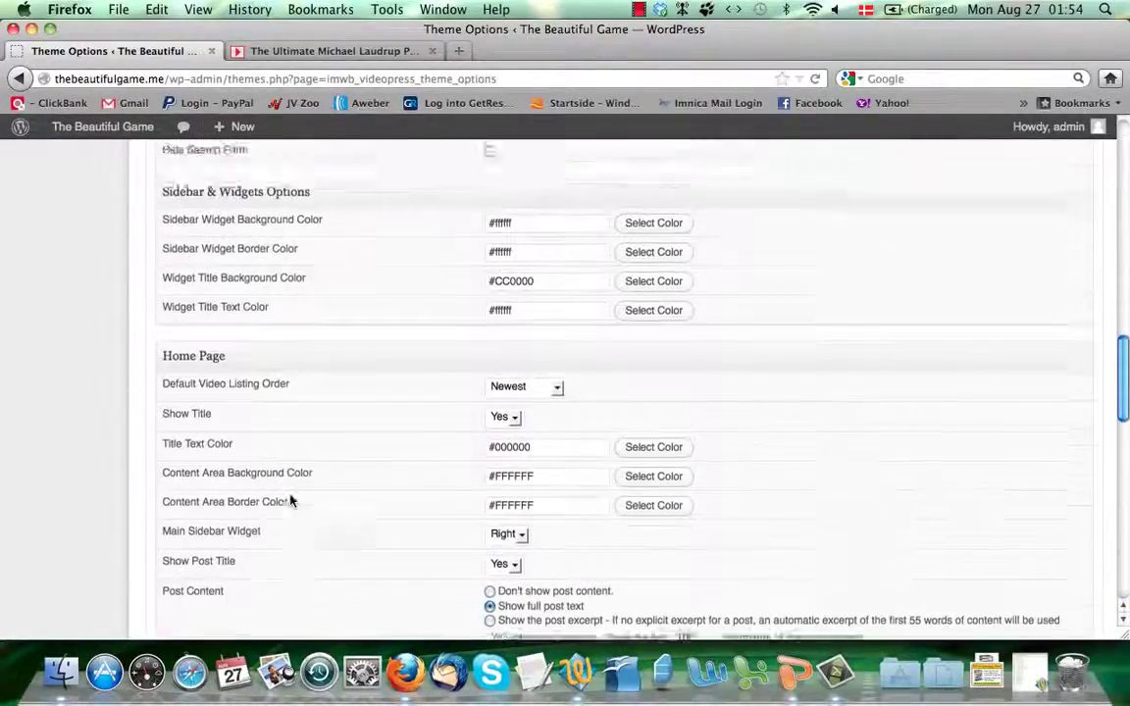
scroll(290, 500, "up", 15)
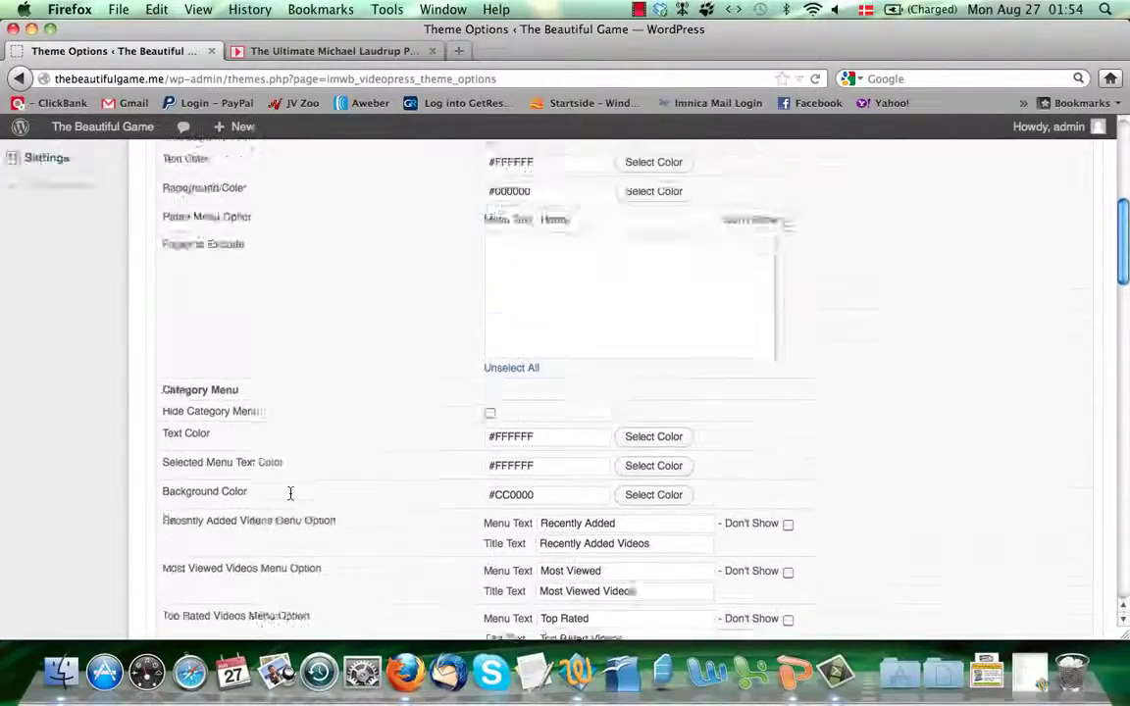
scroll(291, 496, "up", 3)
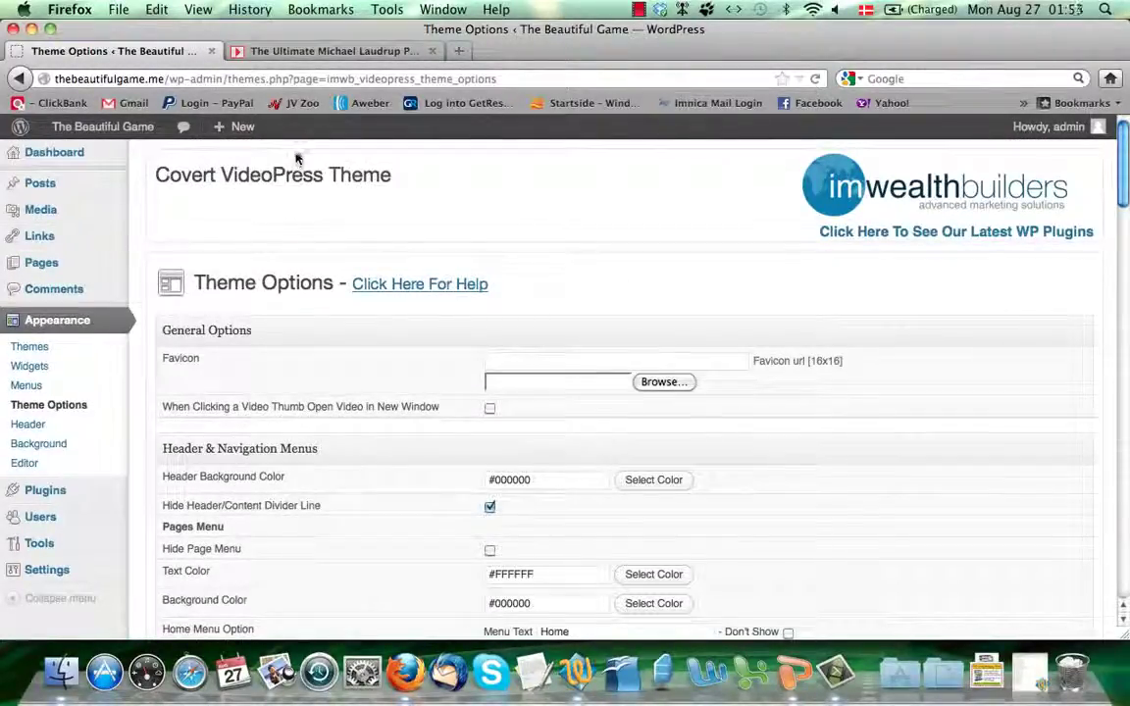
scroll(332, 455, "down", 4)
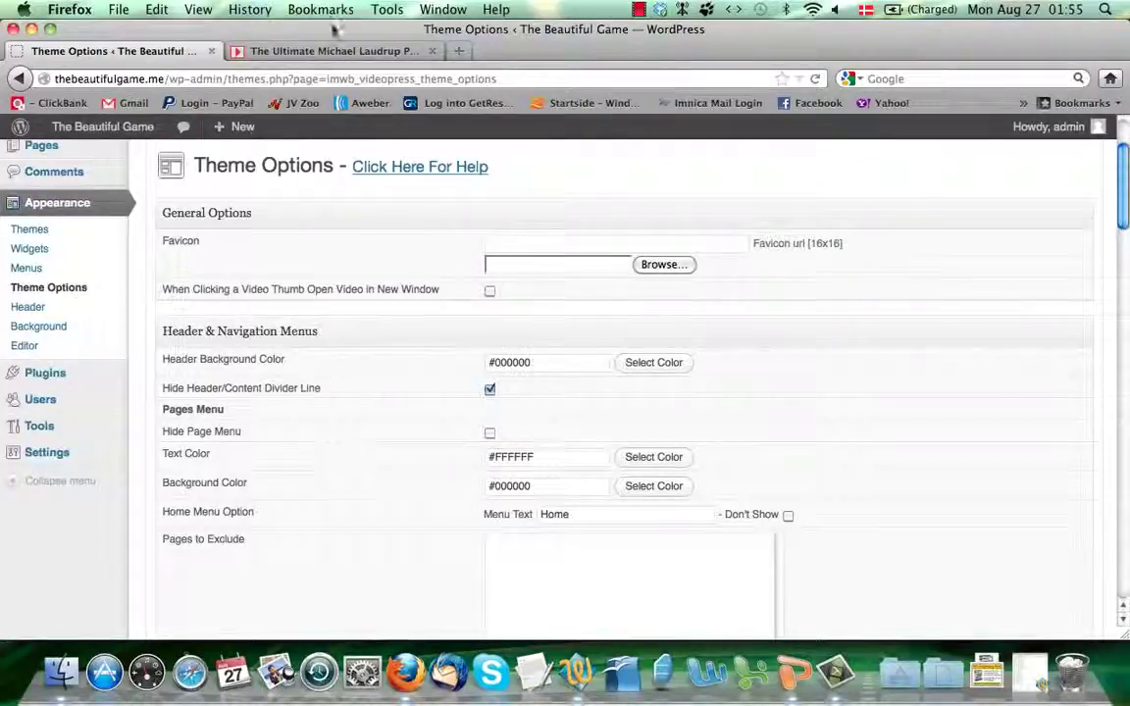
- Check the live video page, and review the Pages Menu and Category Menu settings in Theme Options
left_click(327, 54)
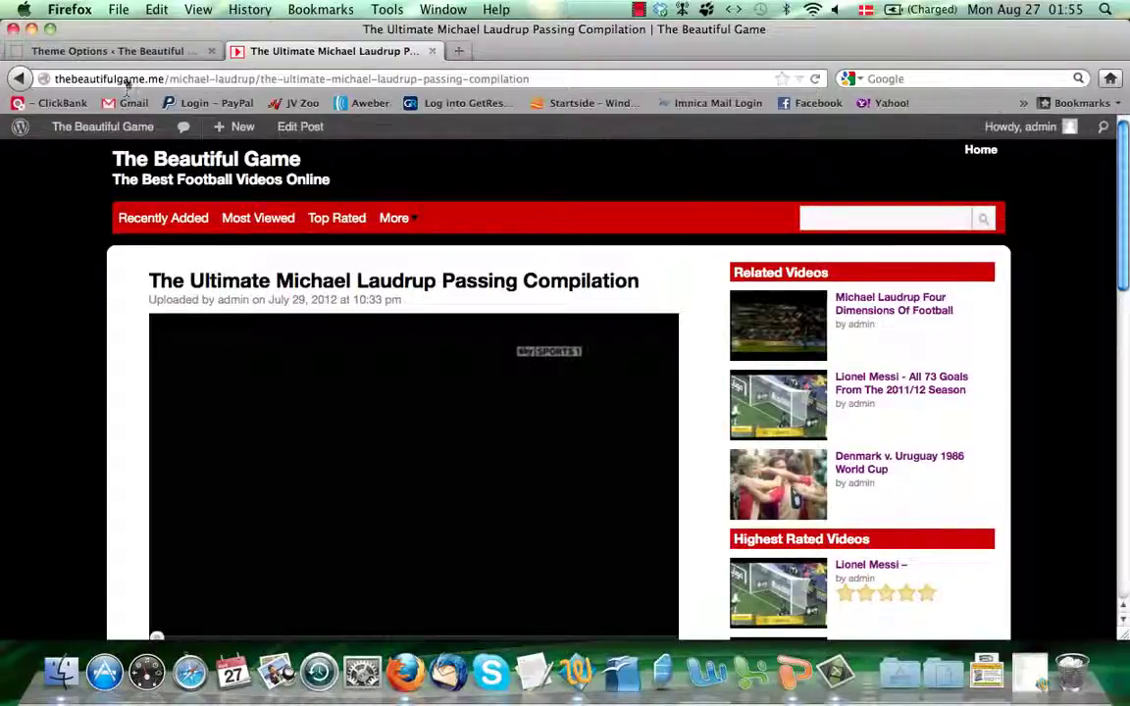
left_click(124, 54)
scroll(460, 408, "down", 10)
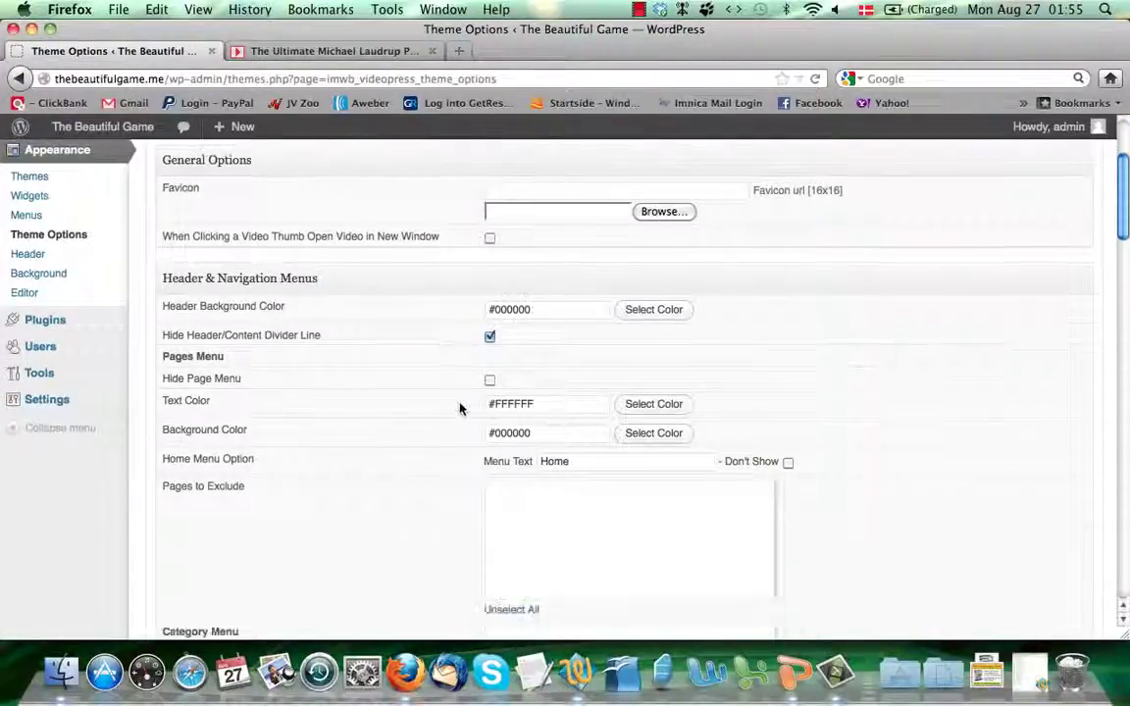
scroll(460, 408, "down", 2)
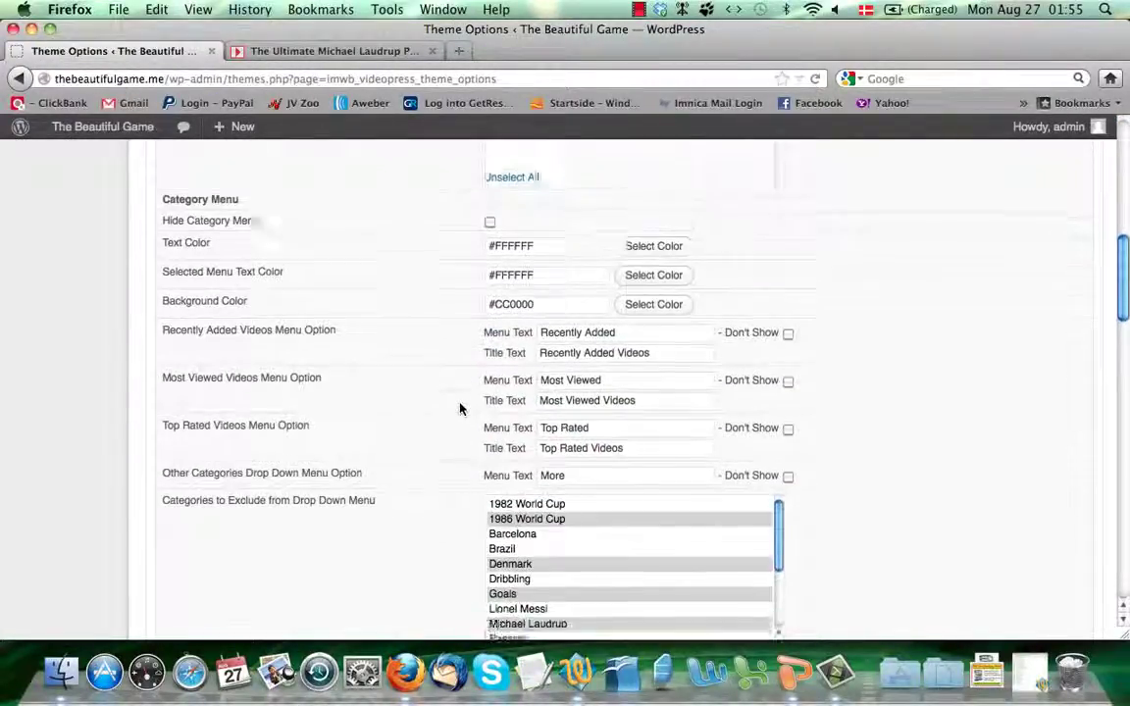
scroll(460, 409, "up", 3)
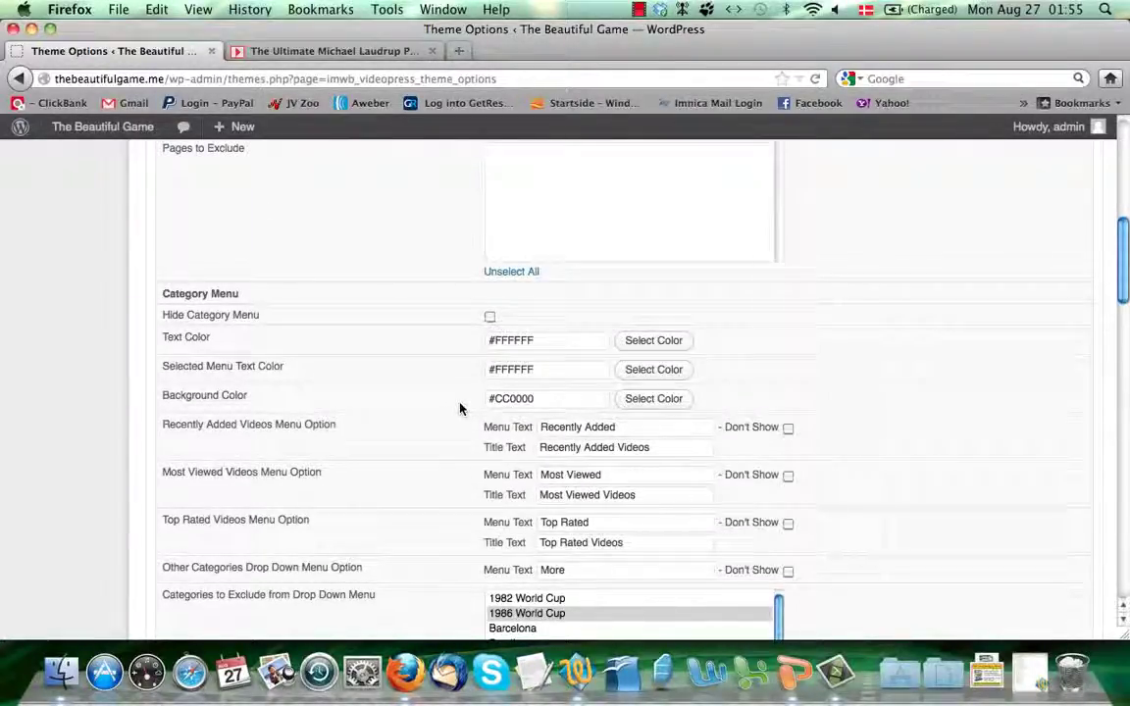
scroll(461, 408, "up", 10)
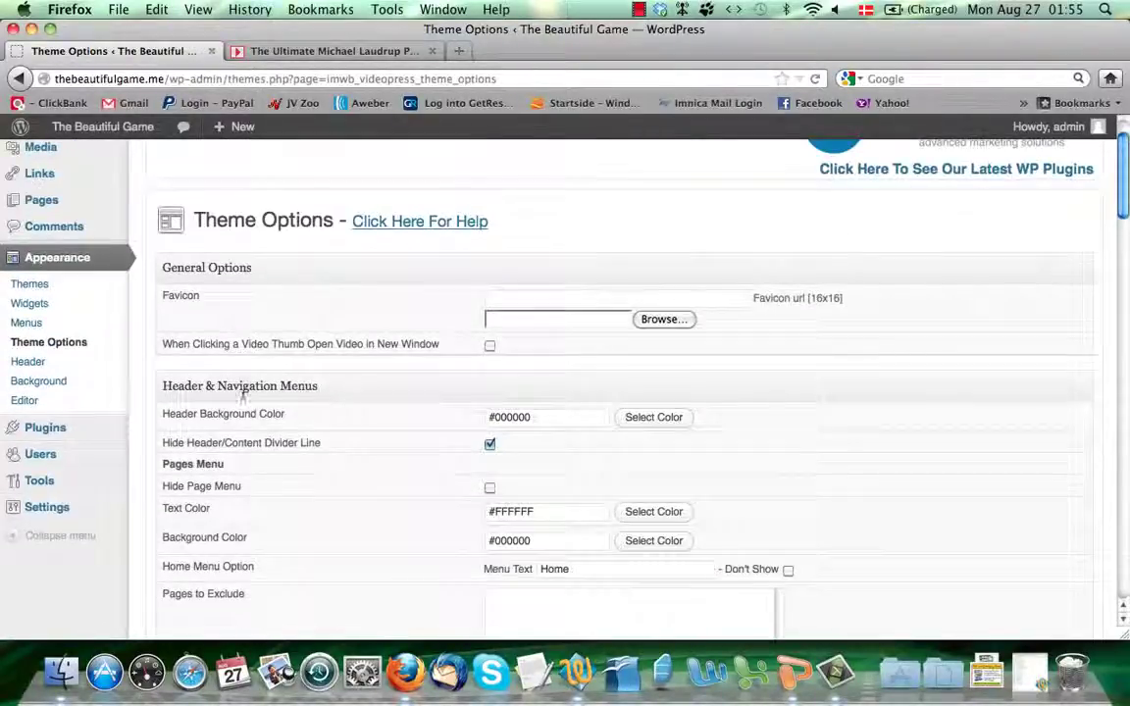
- Open the post "Lionel Messi – All 73 Goals From The 2011/12 Season" from the list of all posts for editing
scroll(54, 290, "up", 2)
mouse_move(70, 184)
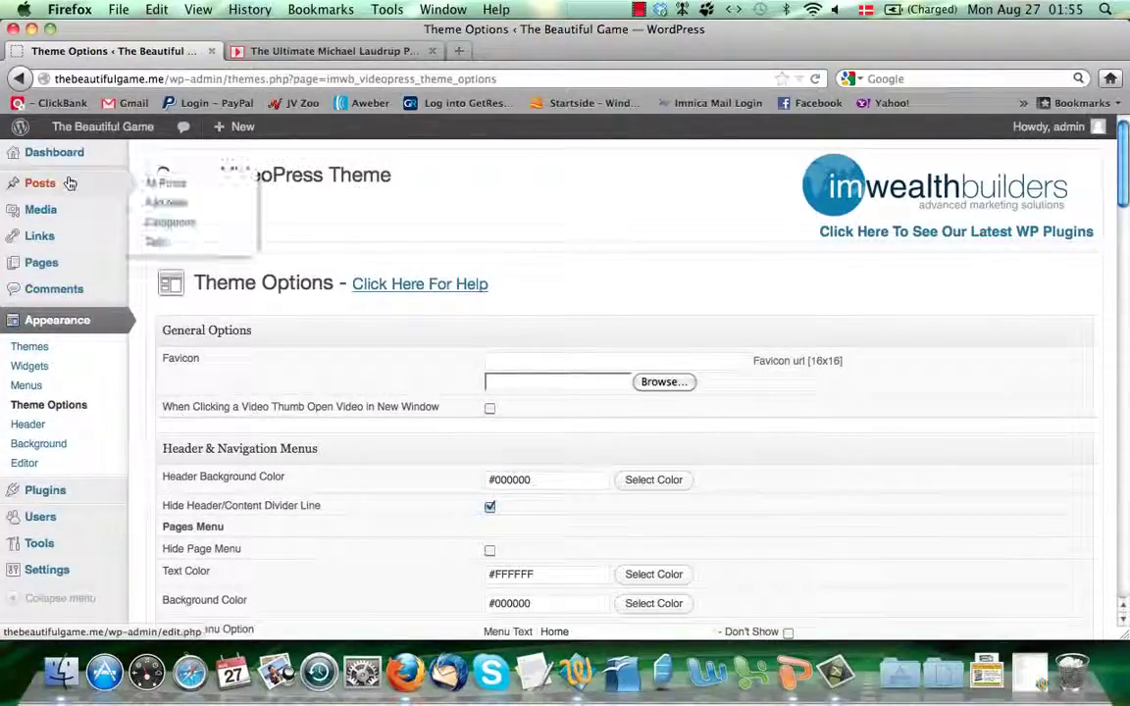
left_click(192, 185)
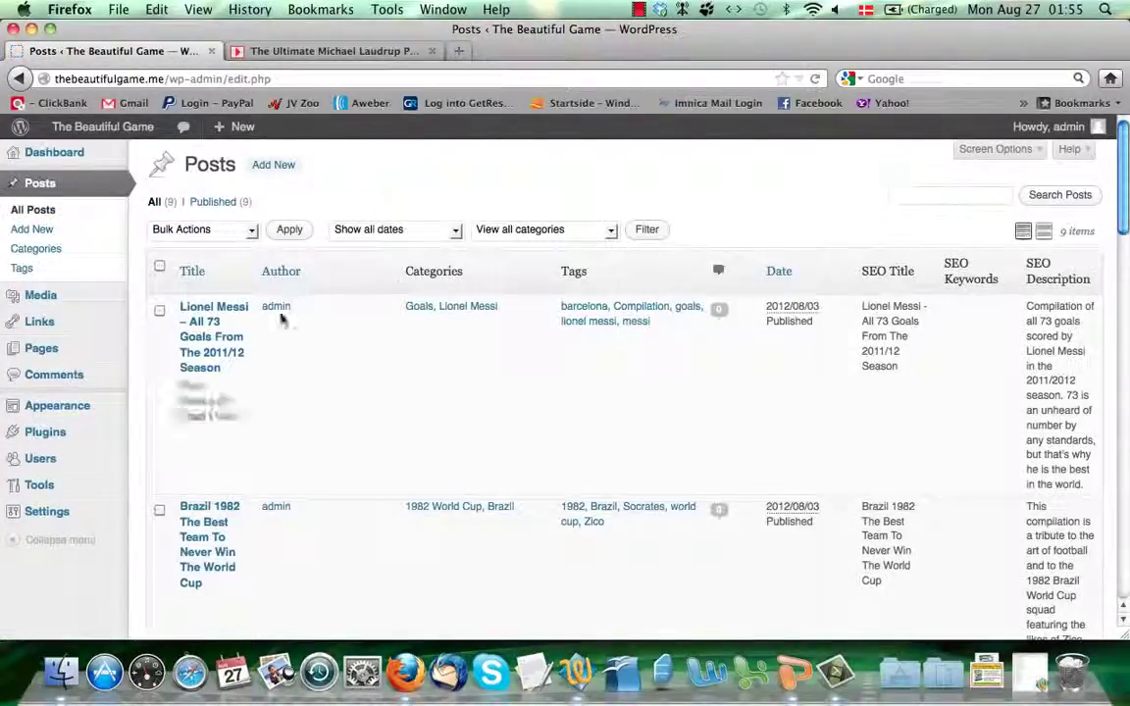
left_click(190, 390)
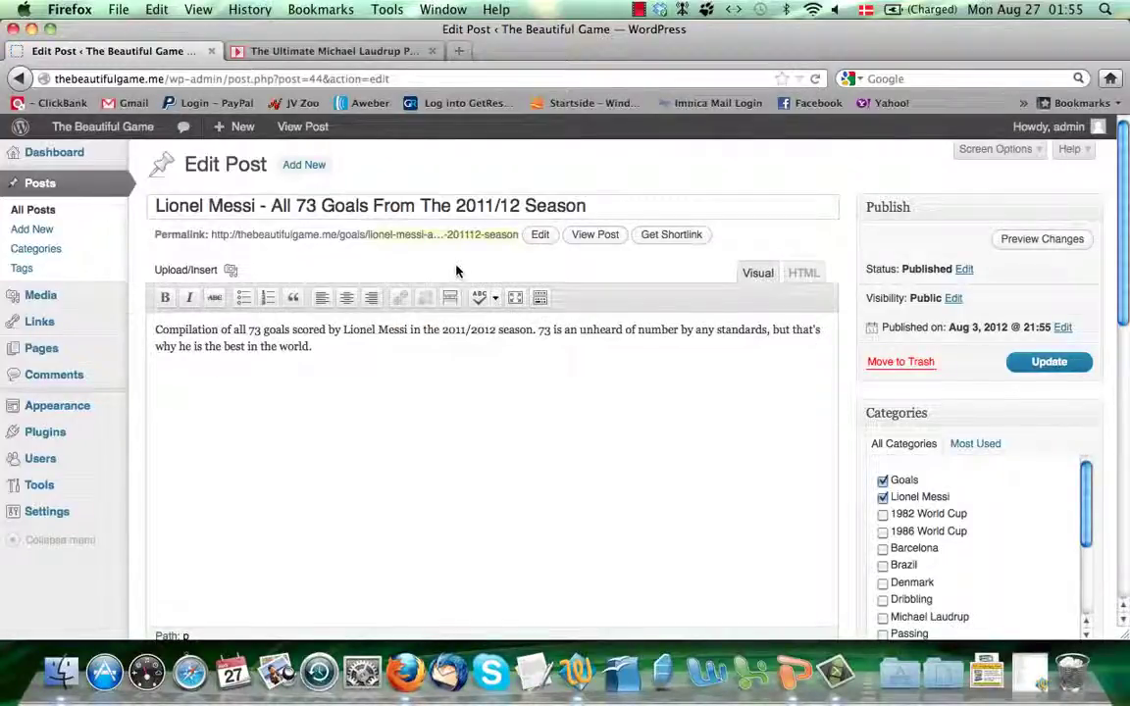
- Examine the post's title and its description text
scroll(426, 273, "down", 1)
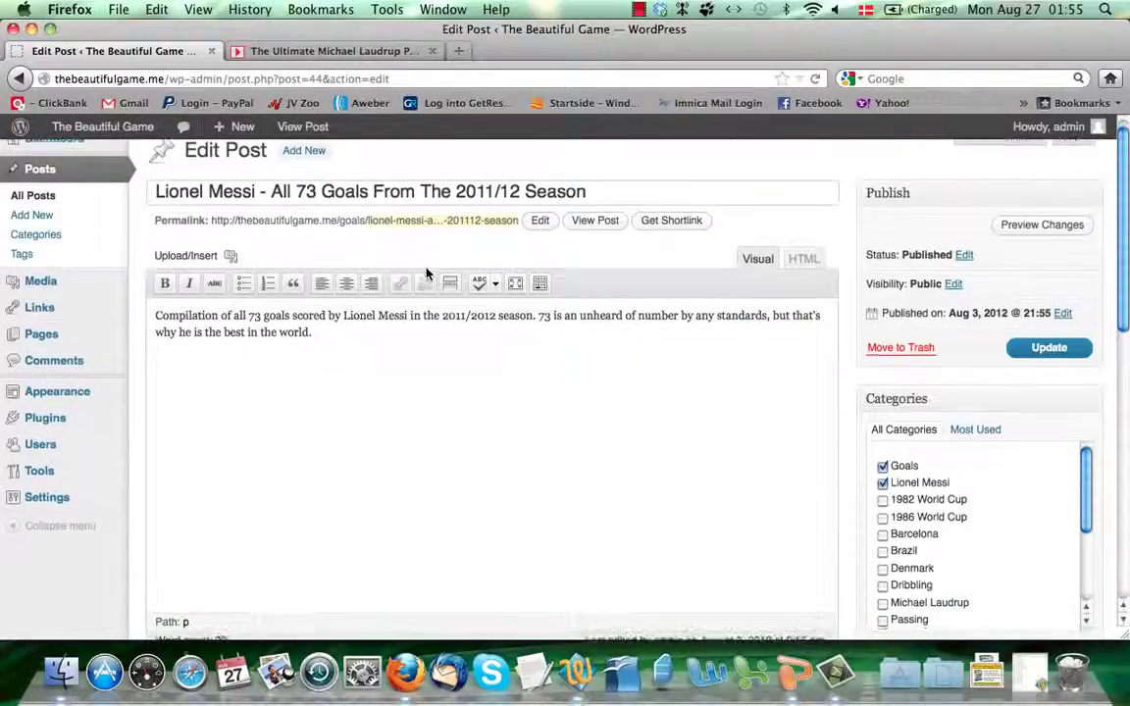
triple_click(618, 194)
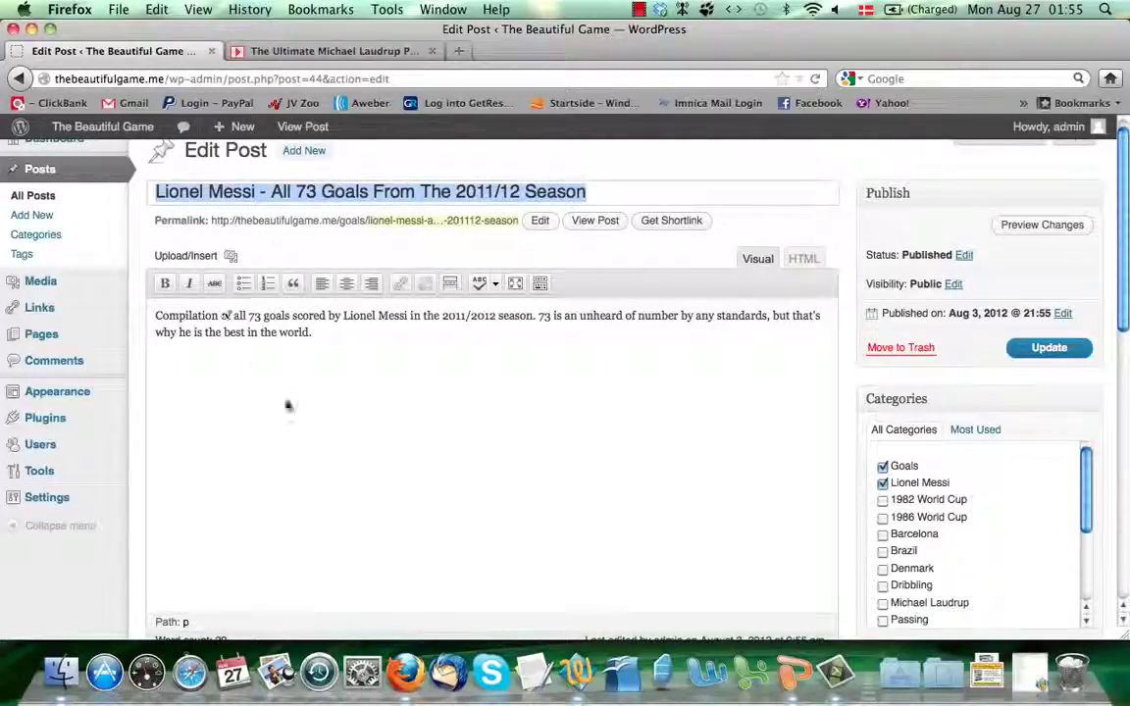
left_click(286, 360)
left_click_drag(332, 338, 150, 315)
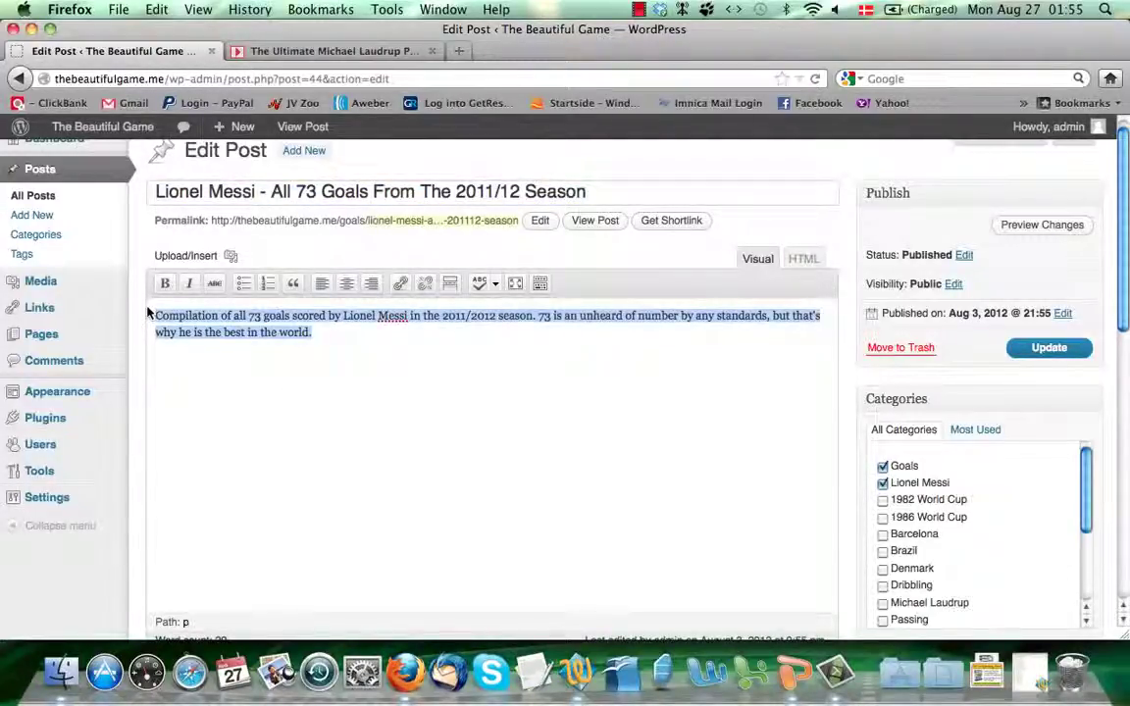
left_click(346, 337)
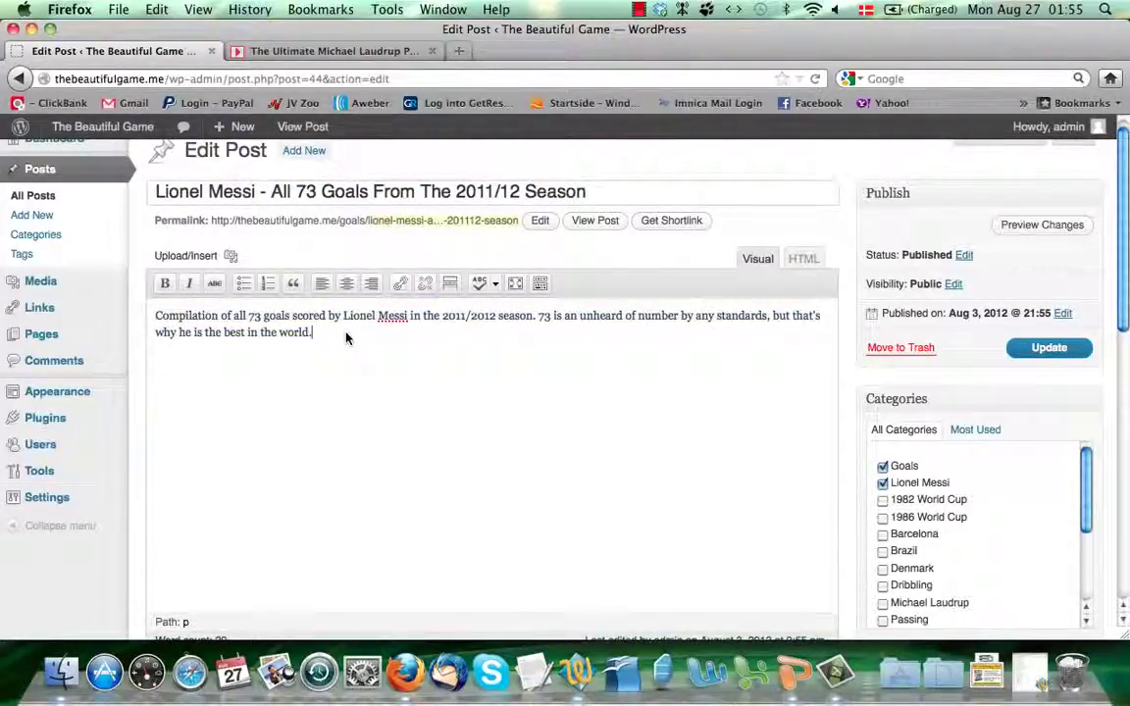
- Inspect the post's video URL and try the Vimeo and Video File sources, ending with You Tube selected
scroll(345, 337, "down", 10)
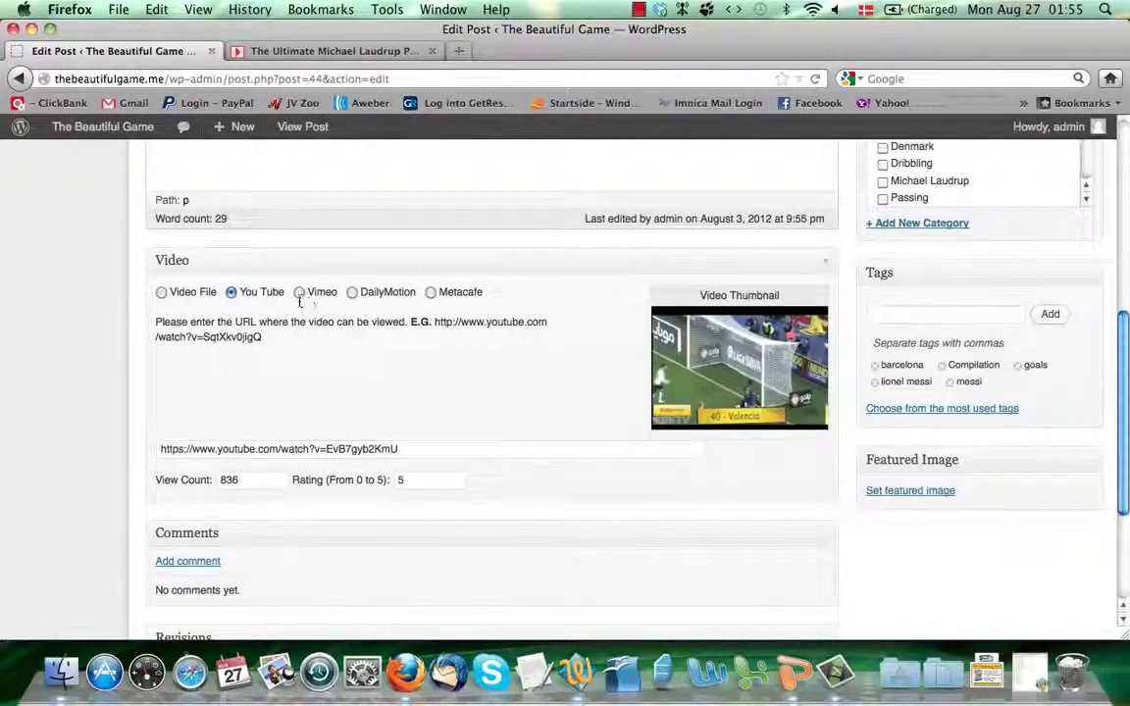
left_click(233, 294)
left_click_drag(426, 454, 126, 435)
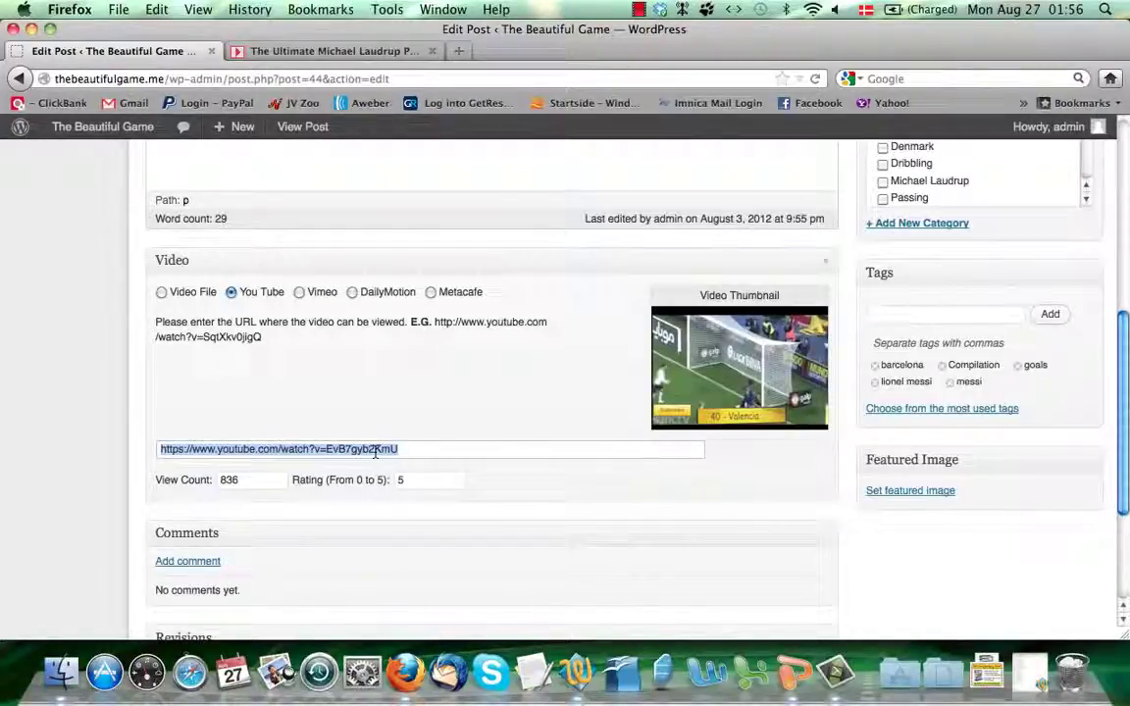
left_click(300, 293)
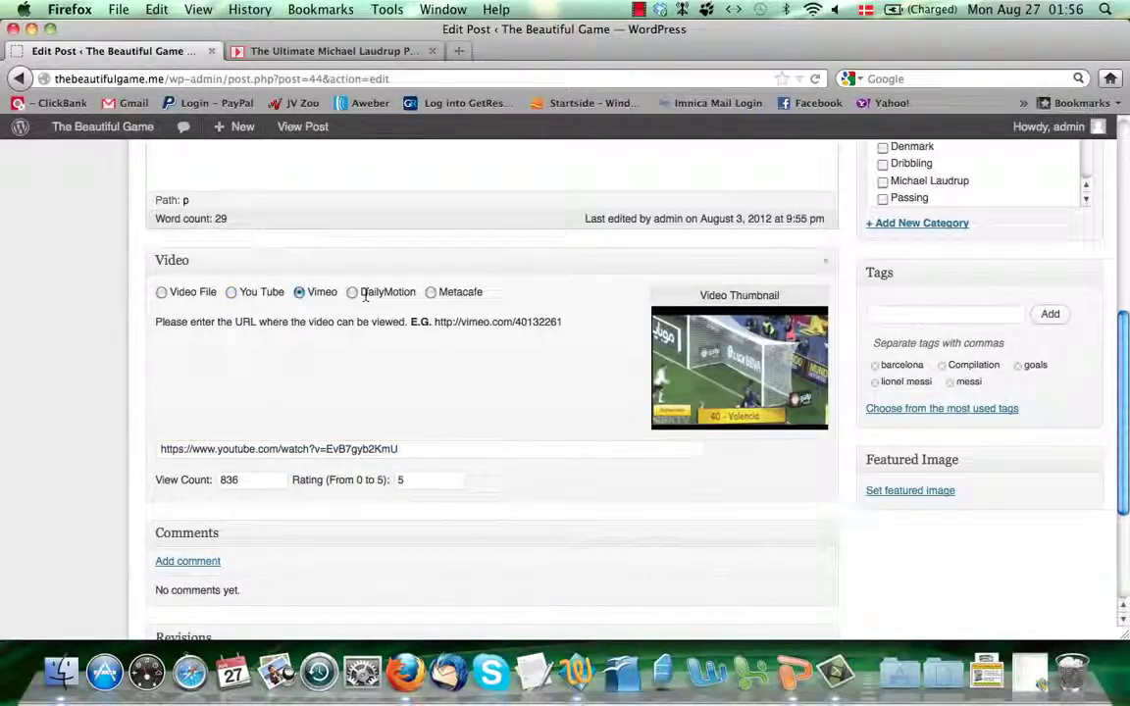
left_click(162, 293)
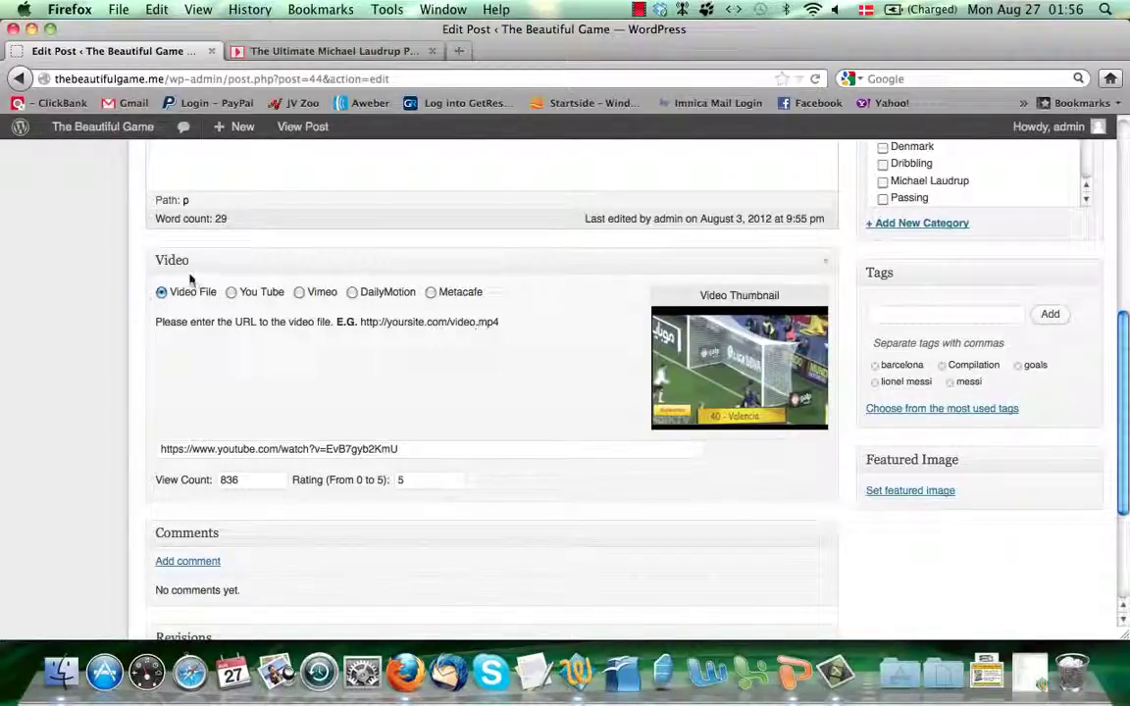
left_click(232, 294)
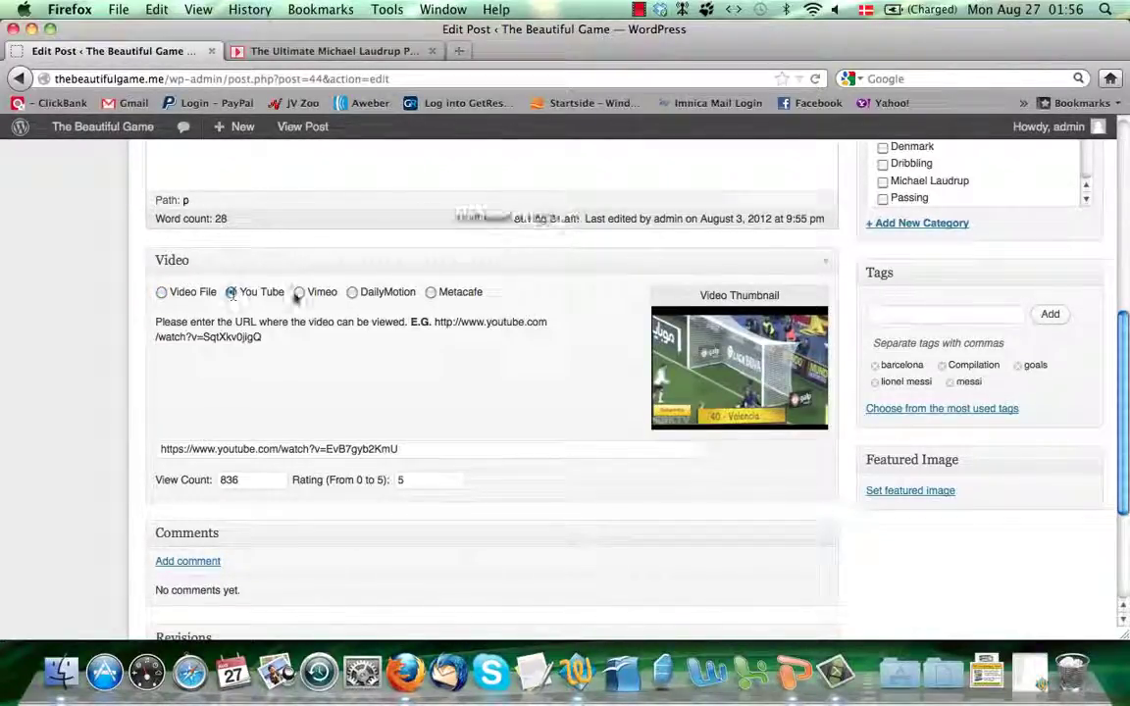
- Inspect the View Count and Rating fields in the post's Video section
left_click(250, 480)
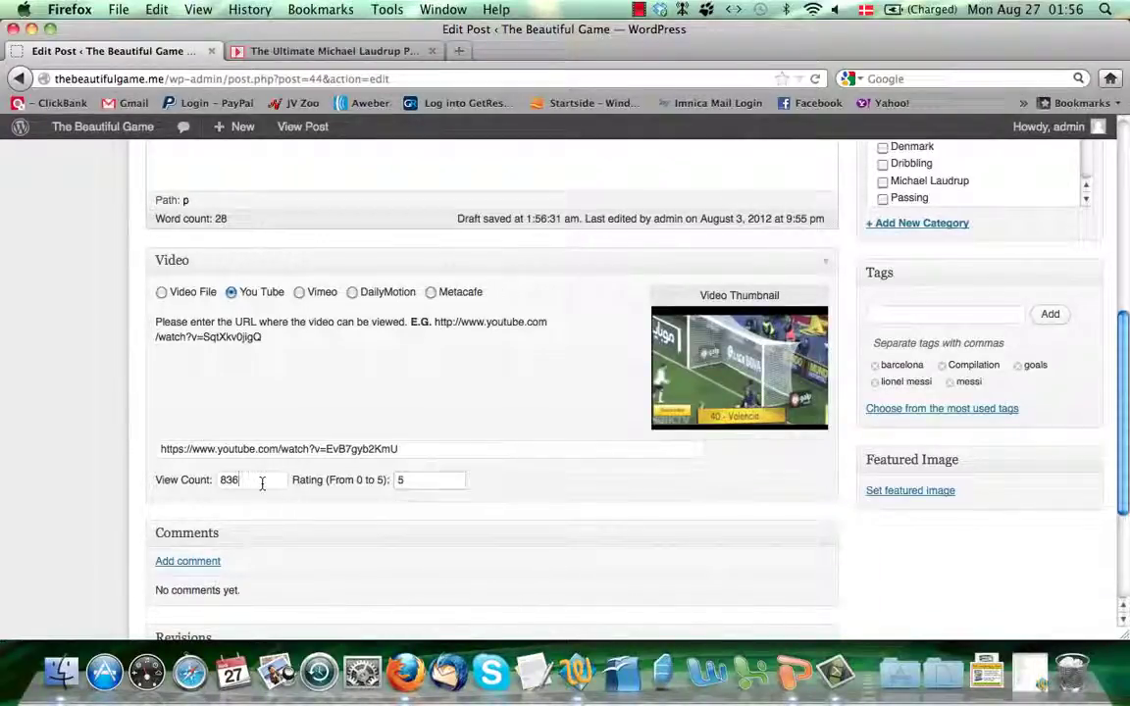
left_click_drag(262, 480, 191, 478)
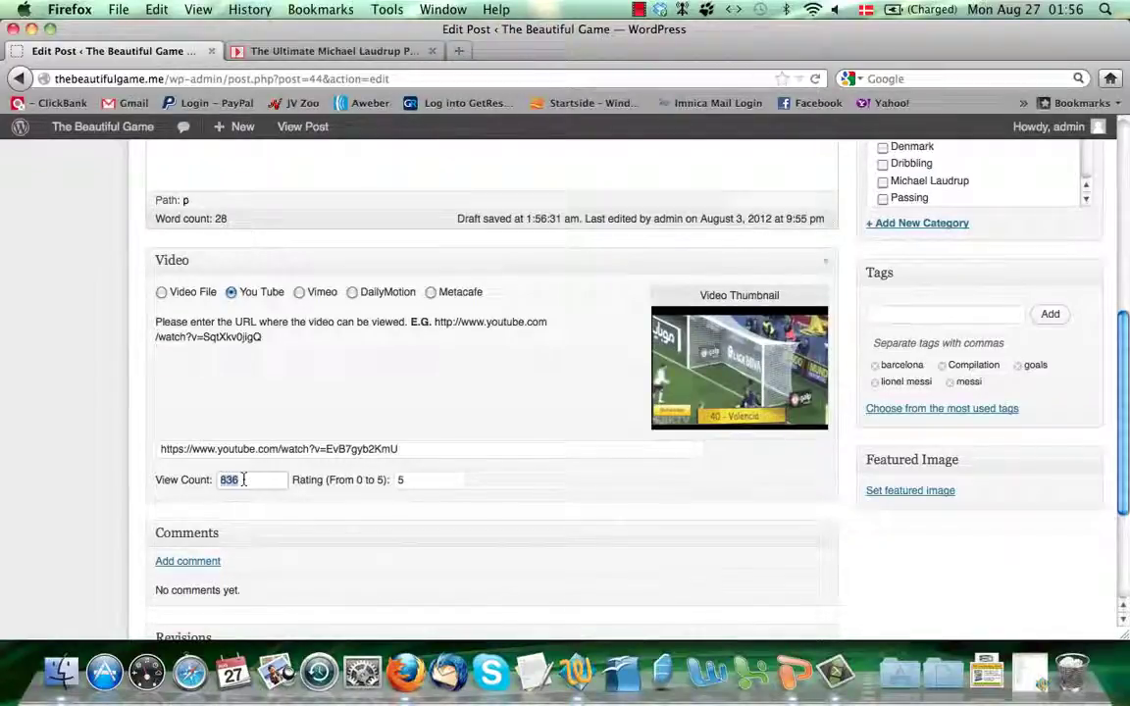
left_click(423, 486)
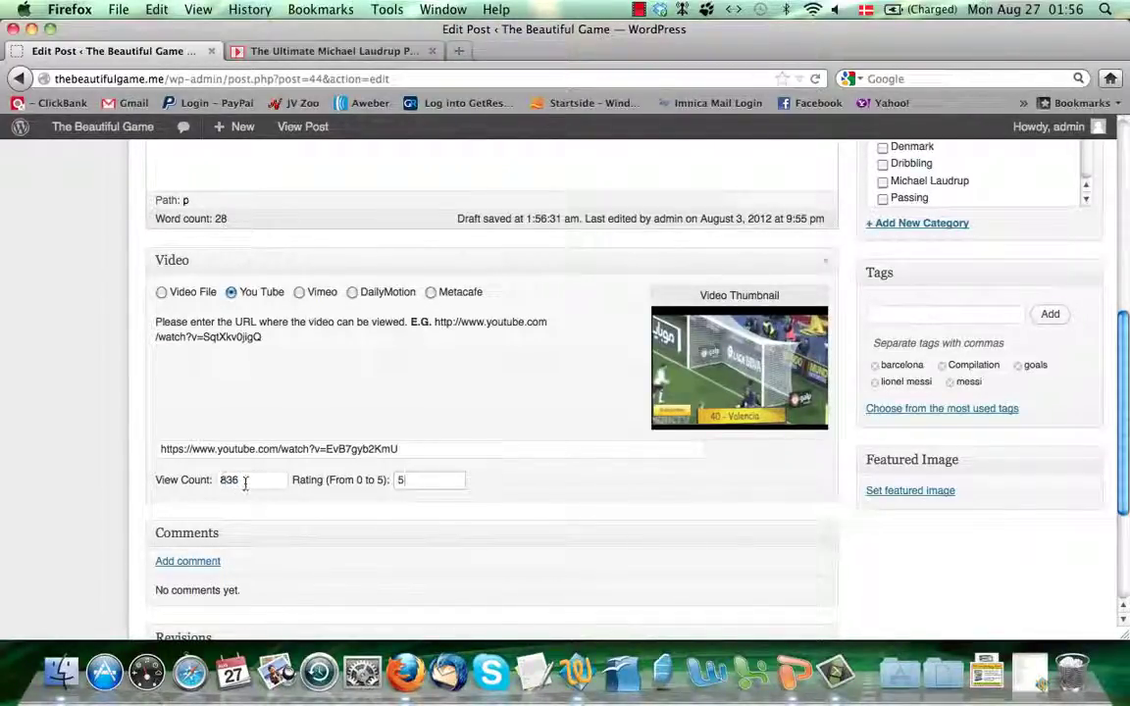
left_click(245, 482)
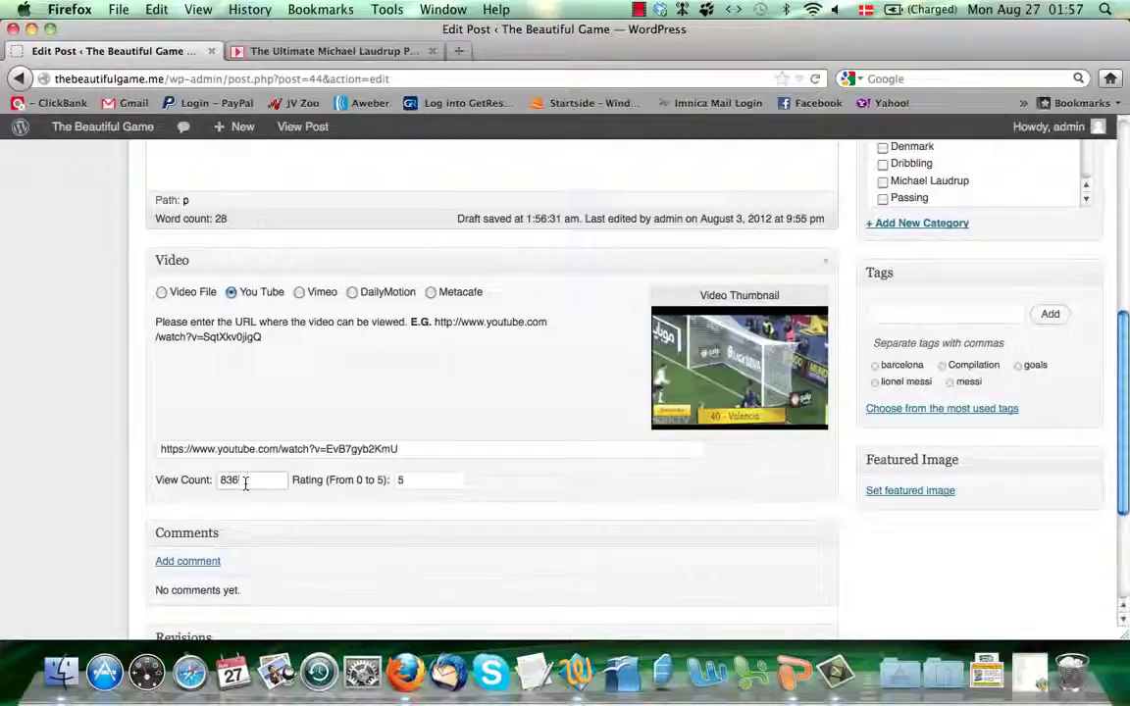
left_click(441, 476)
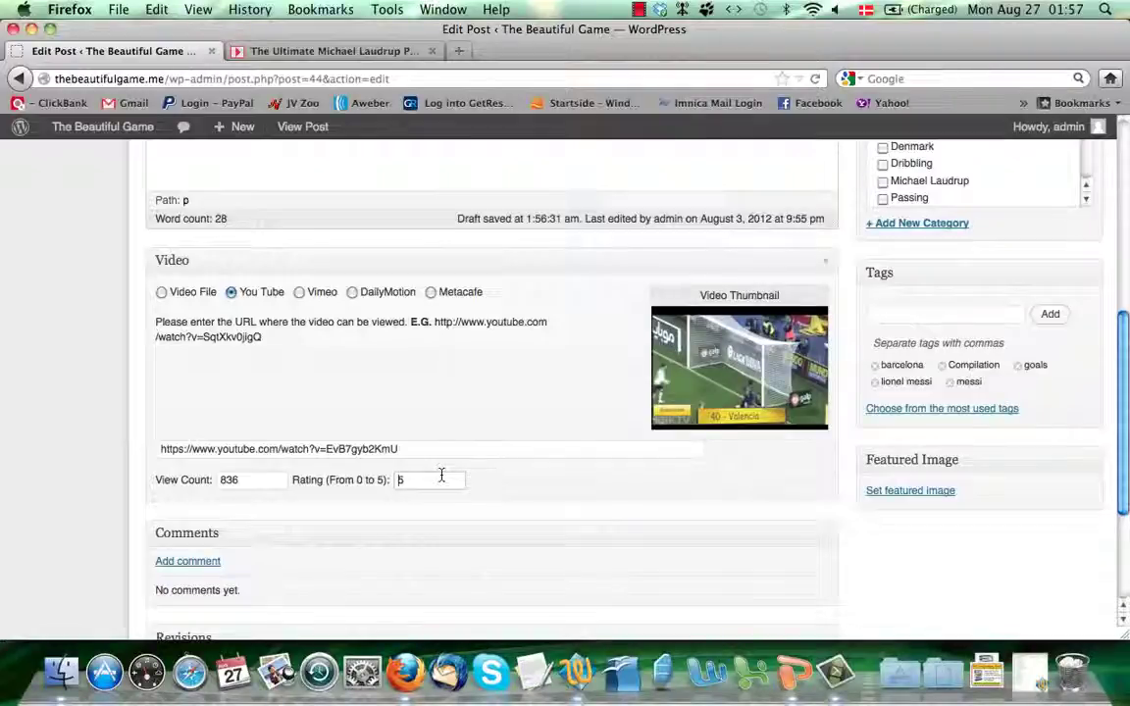
- Review the whole Edit Post page, from the title and categories to the comments and revisions
scroll(442, 475, "down", 3)
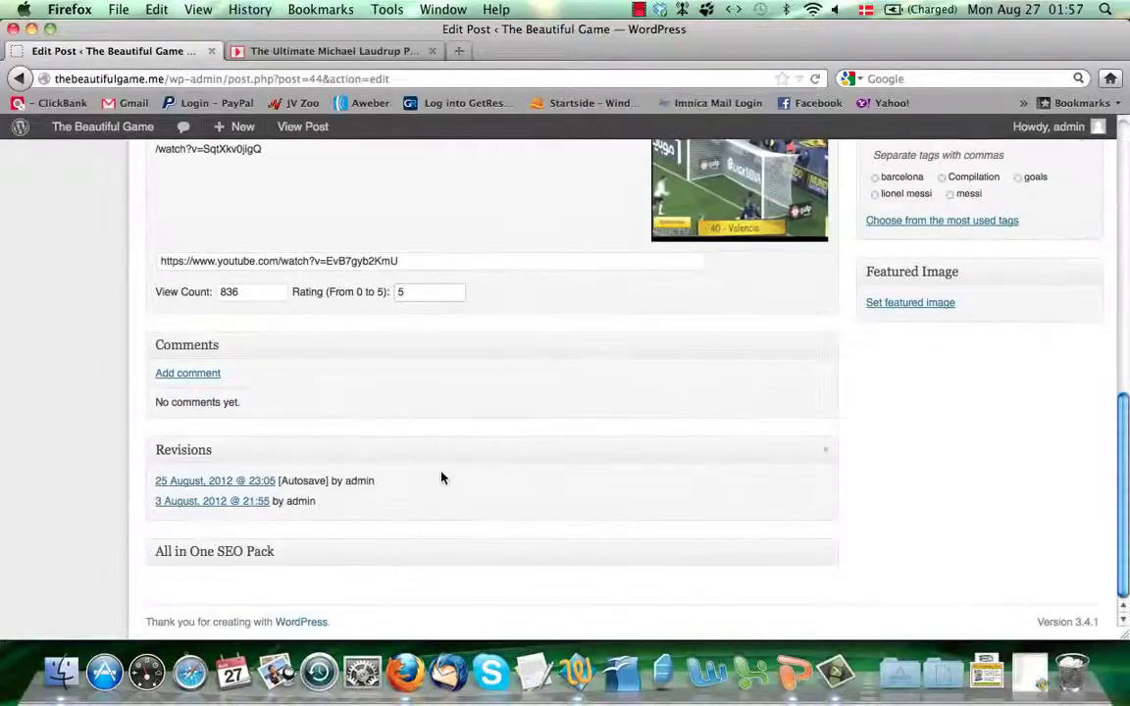
scroll(441, 476, "up", 10)
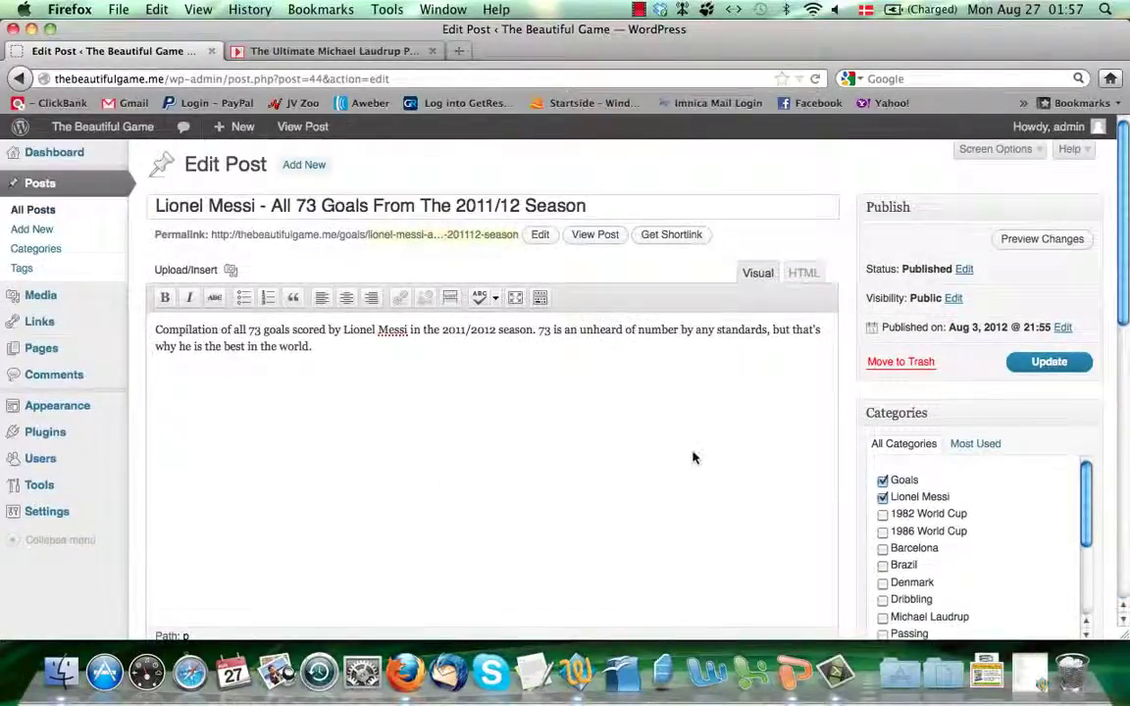
scroll(726, 530, "down", 2)
scroll(714, 532, "down", 8)
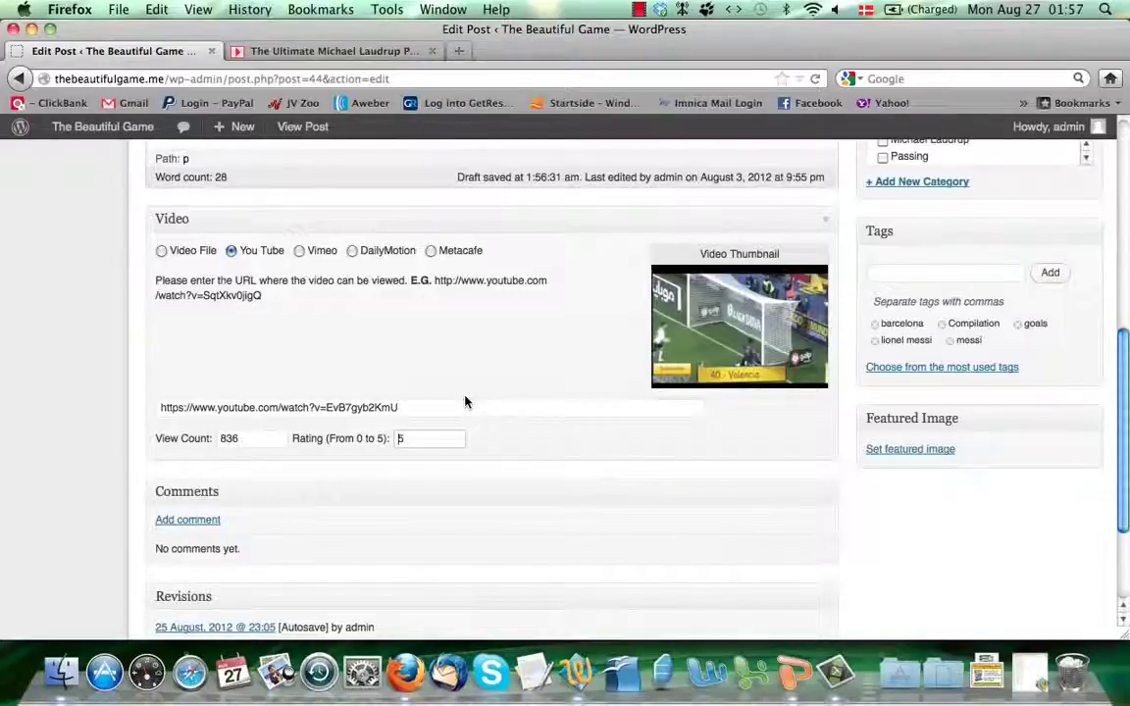
scroll(465, 401, "up", 9)
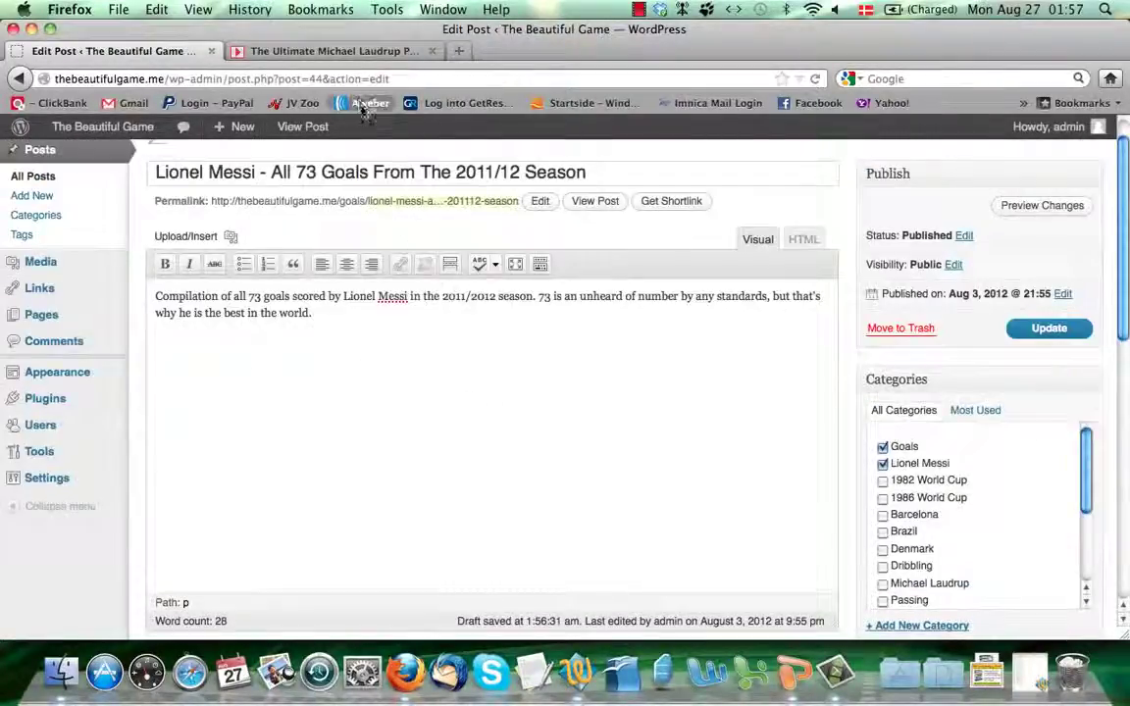
- Open the live site's Recently Added videos page and examine the video listings with their thumbnails, ratings and view counts
left_click(351, 56)
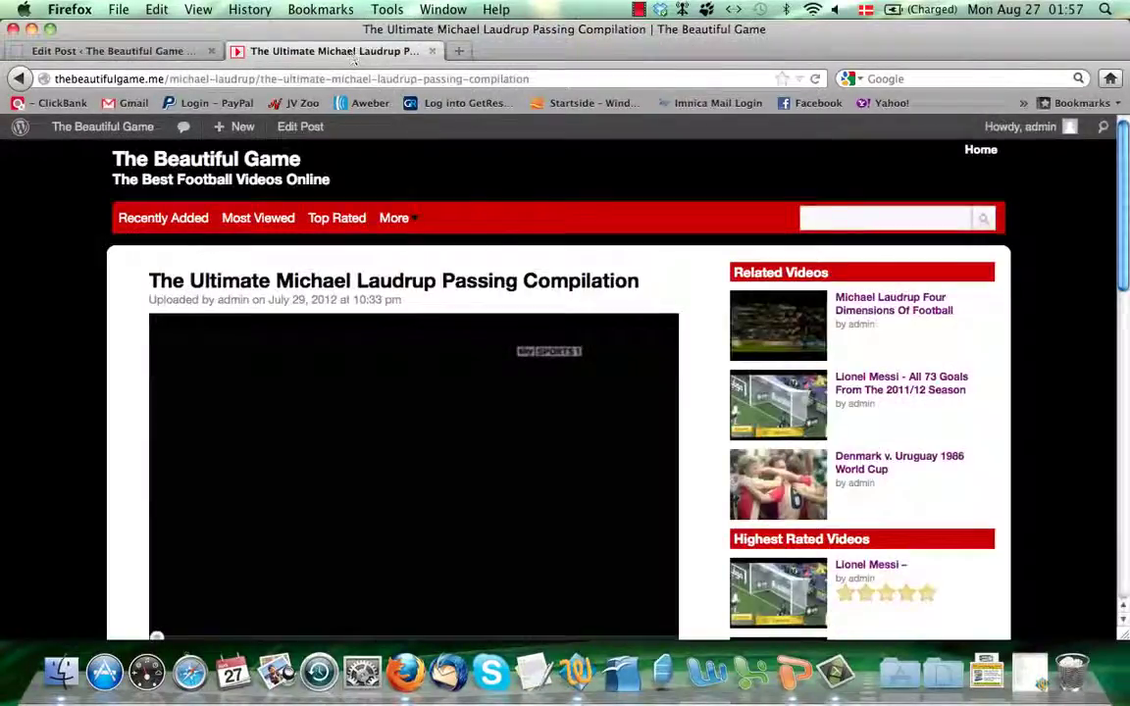
left_click(165, 224)
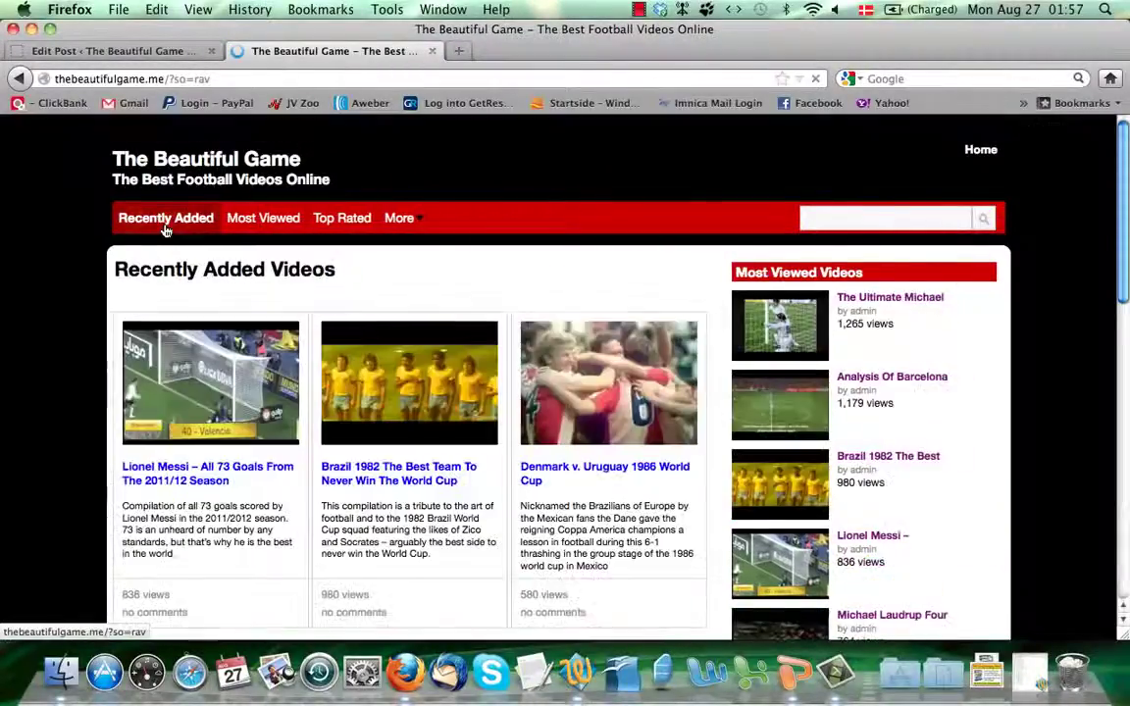
scroll(465, 290, "down", 2)
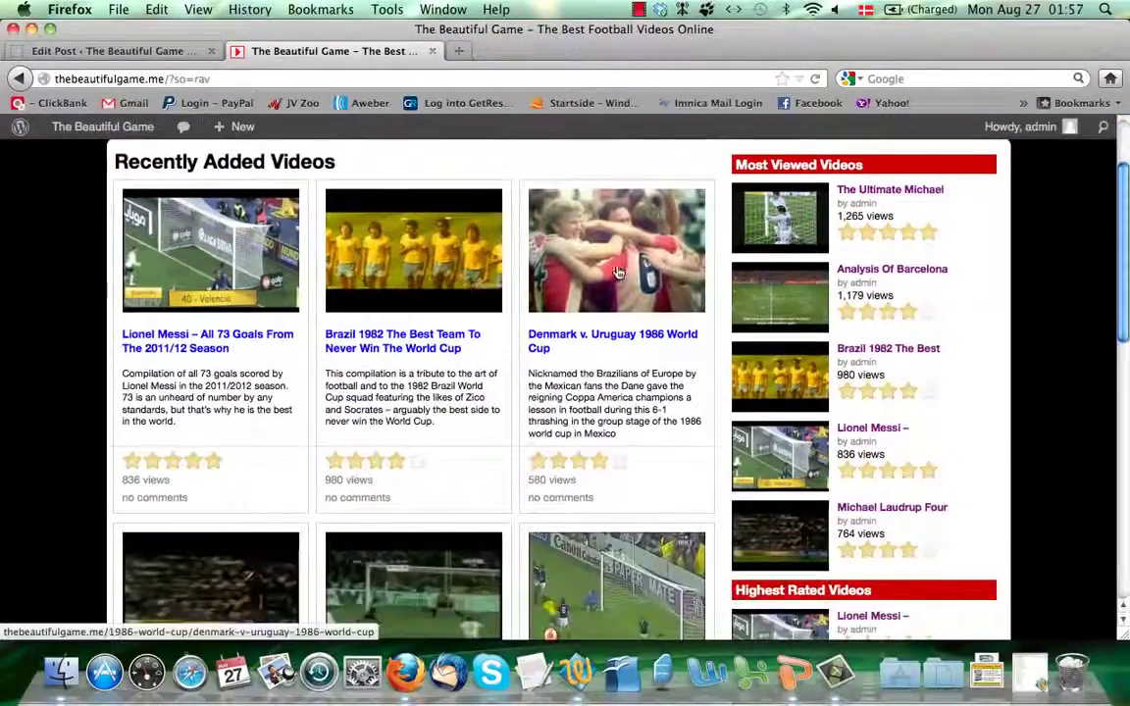
scroll(616, 265, "down", 1)
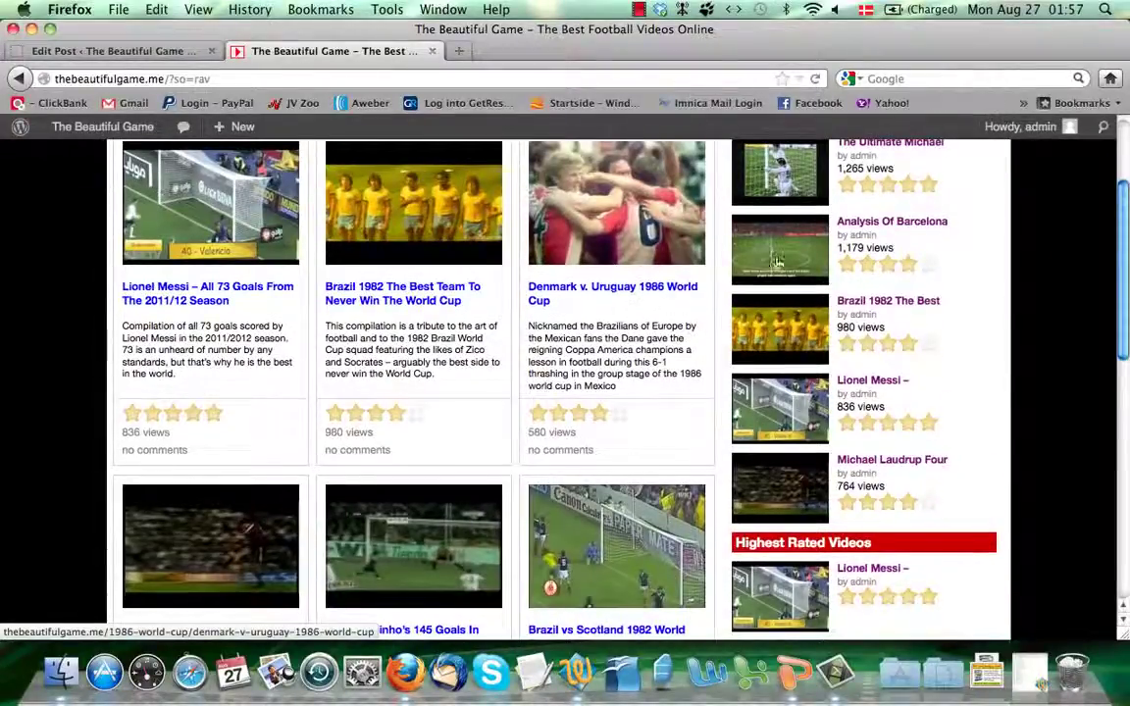
scroll(616, 285, "down", 2)
scroll(584, 424, "down", 3)
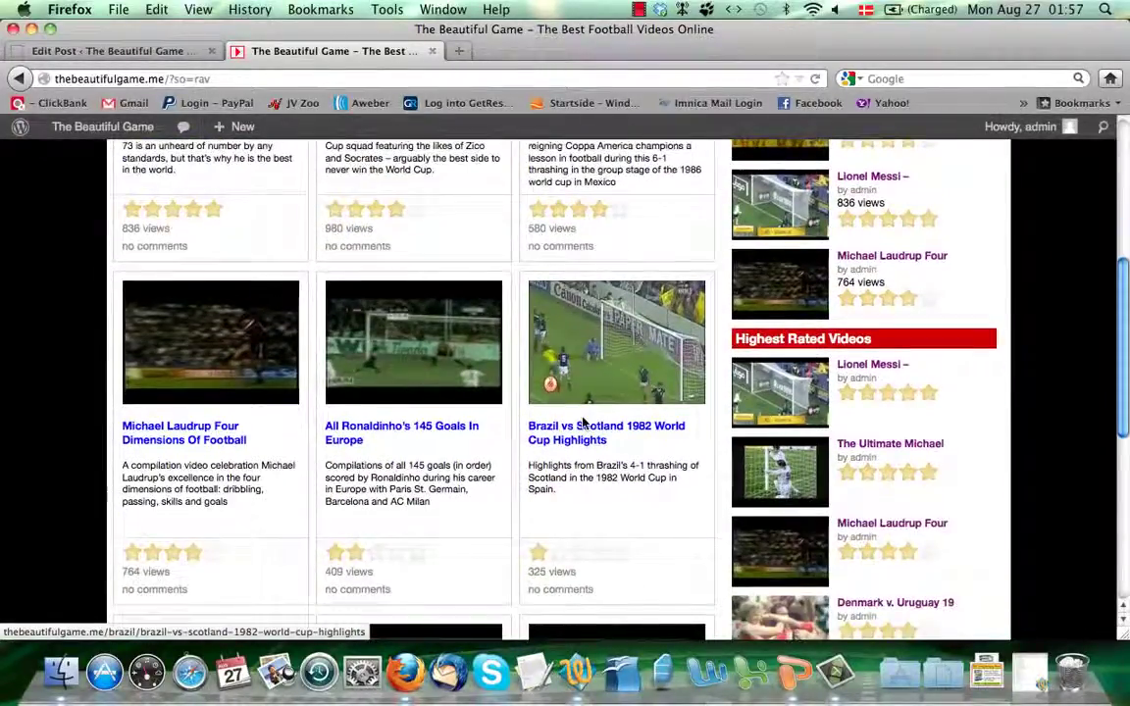
scroll(589, 402, "down", 3)
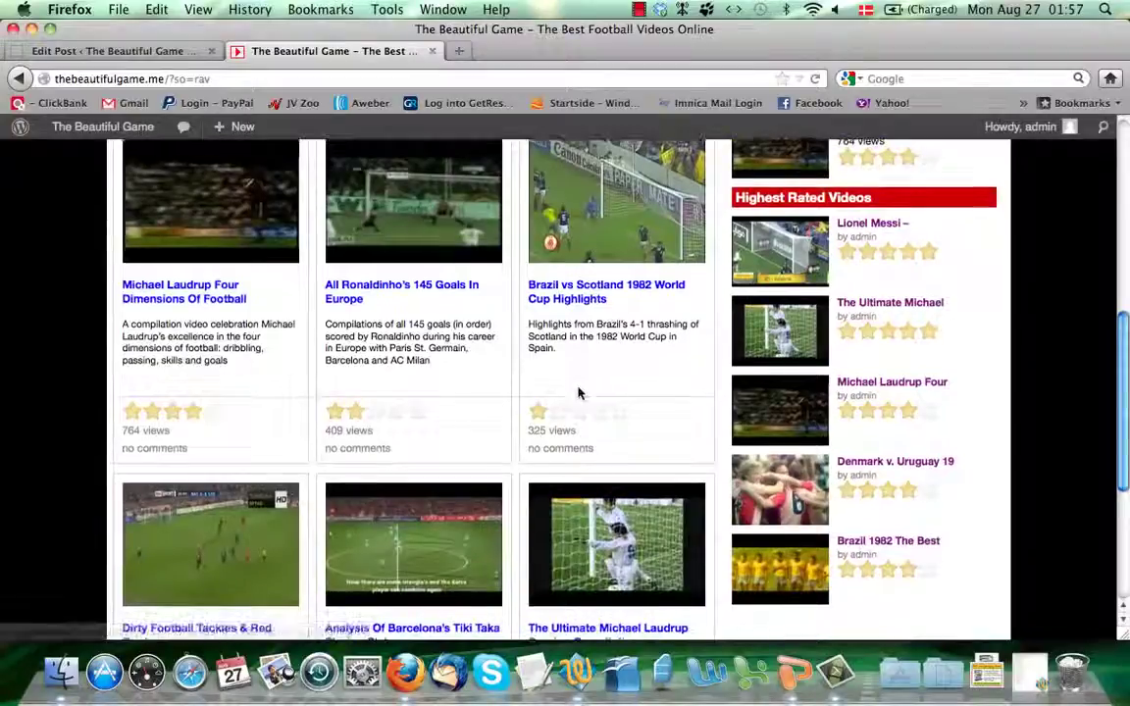
scroll(579, 390, "down", 1)
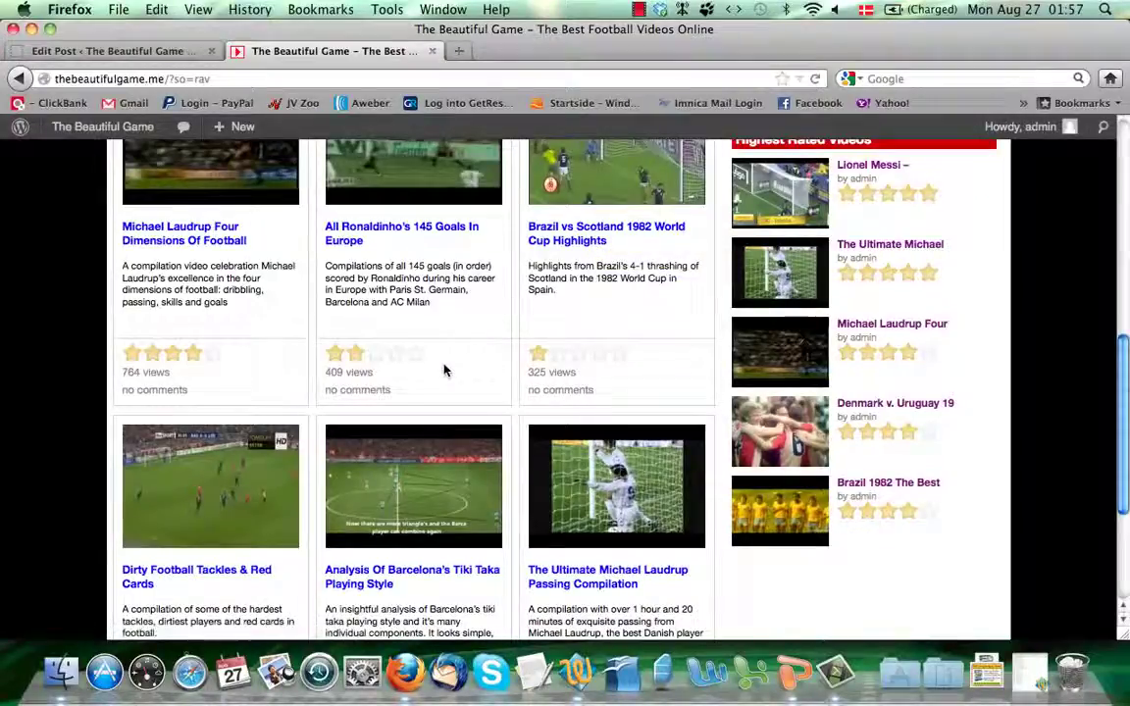
scroll(445, 370, "down", 1)
scroll(444, 370, "down", 2)
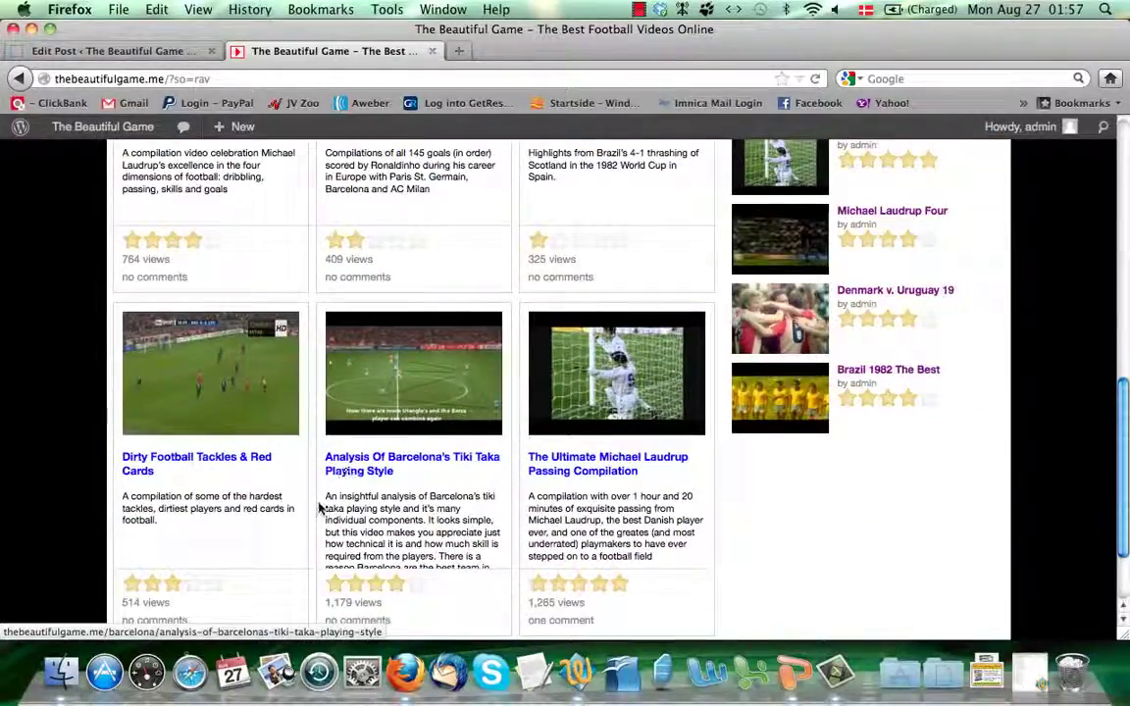
scroll(291, 459, "down", 2)
scroll(319, 508, "up", 15)
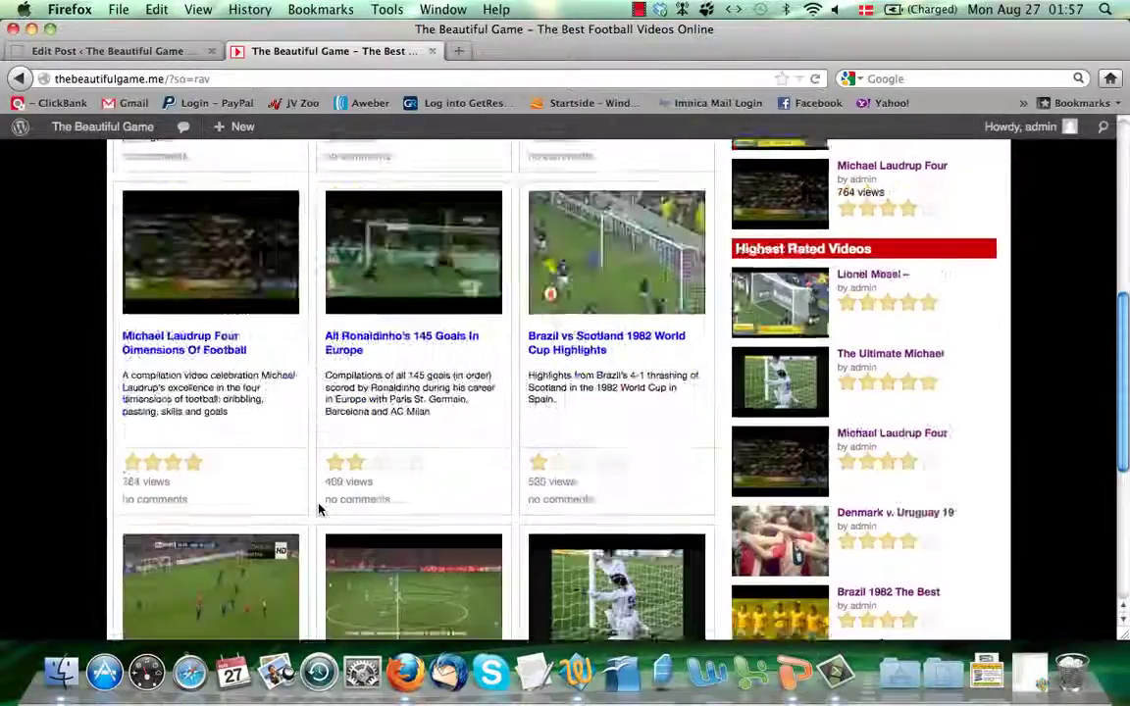
scroll(319, 508, "down", 2)
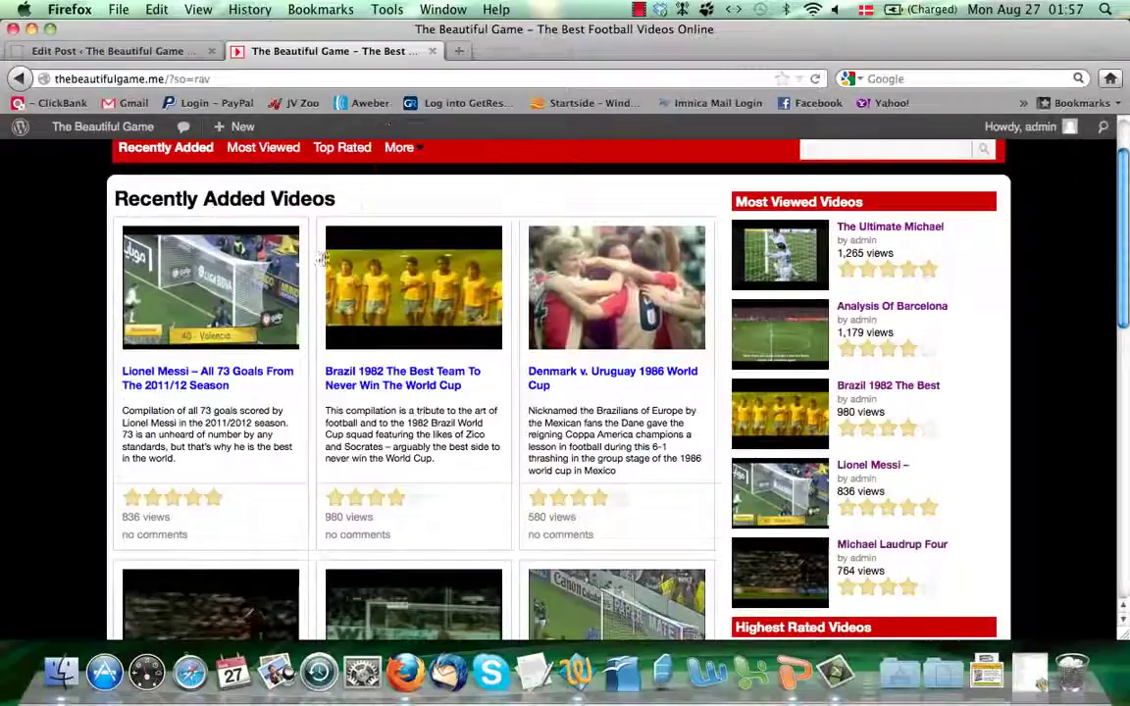
scroll(299, 317, "up", 2)
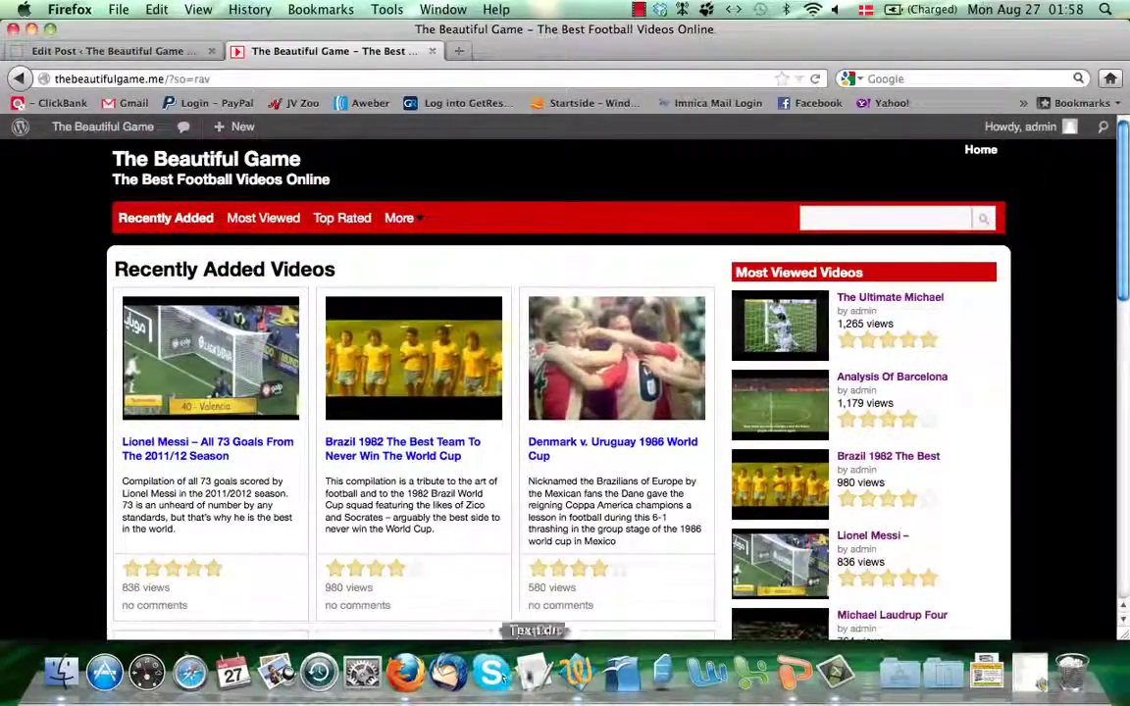
- Switch to PowerPoint, start the slide show from slide 11 and advance to the first bullet of "Why Does This Work So Well?"
left_click(797, 673)
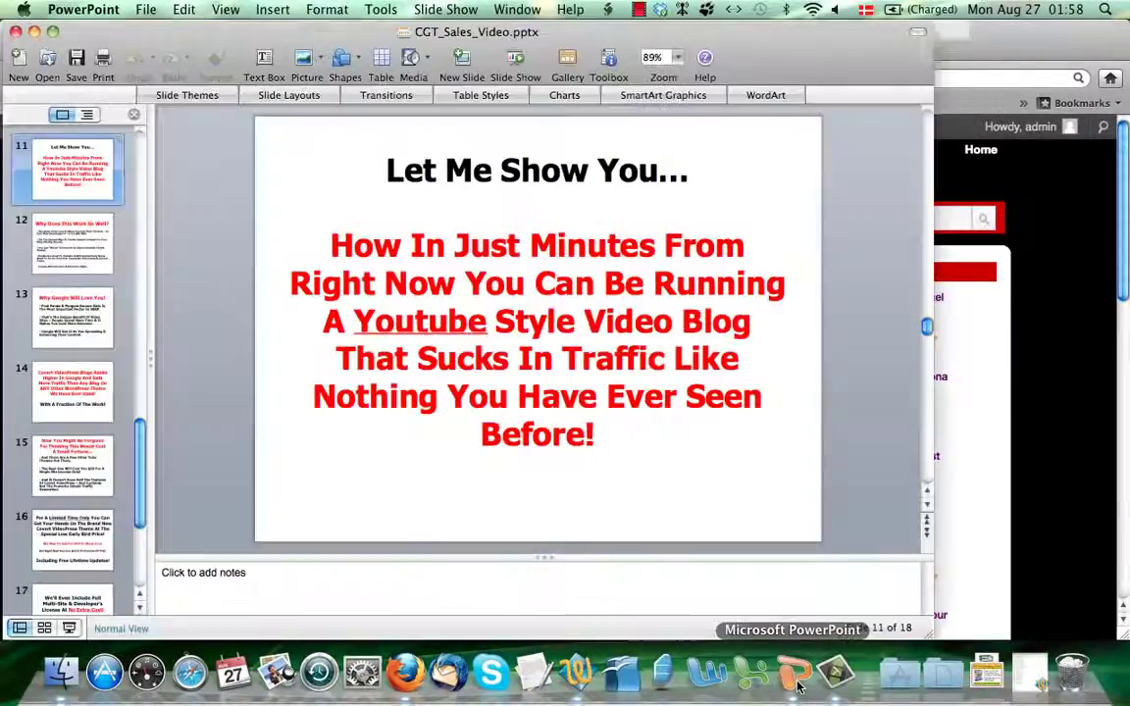
left_click(69, 628)
key("space")
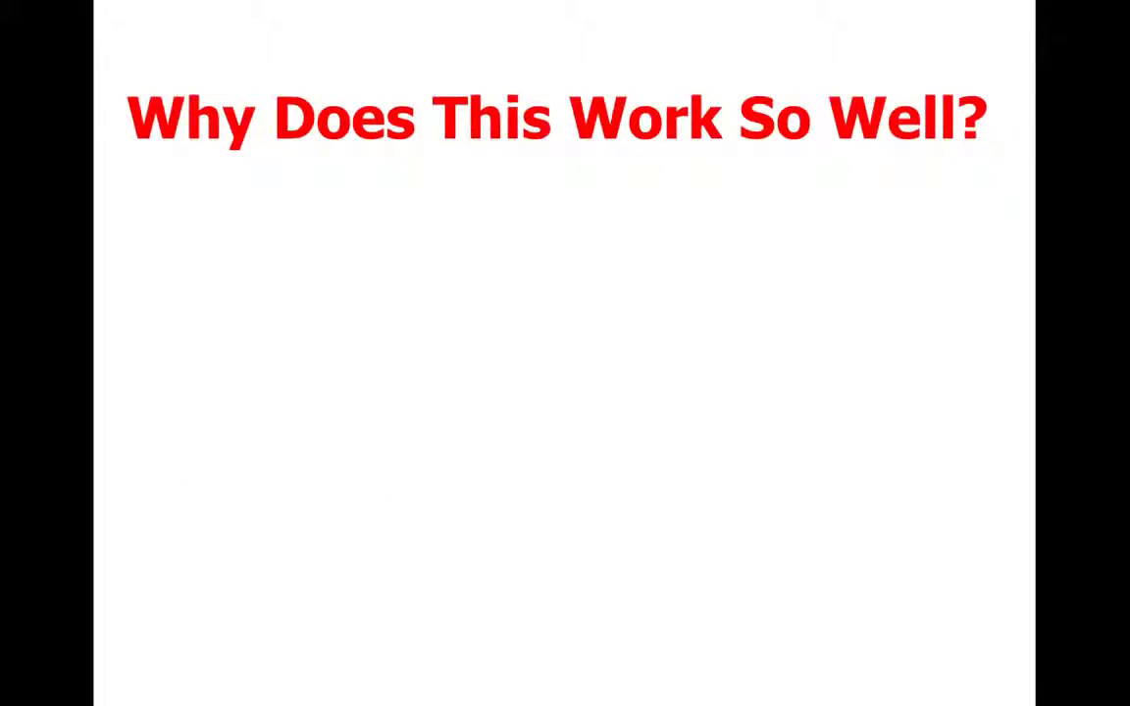
key("space")
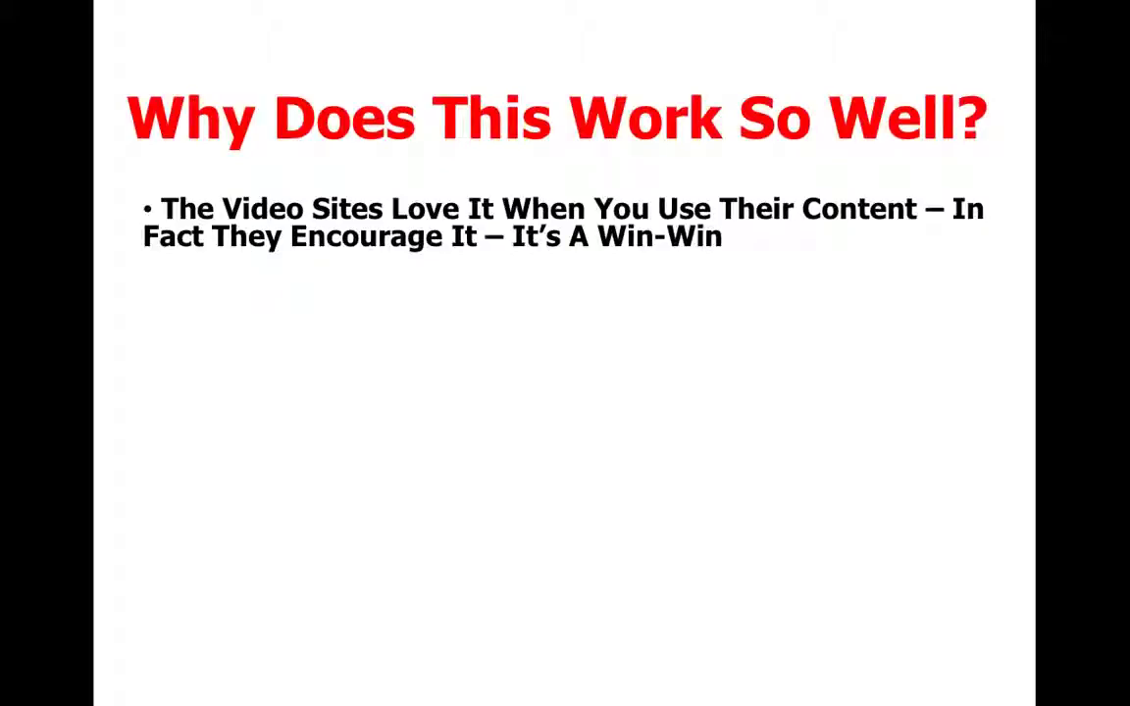